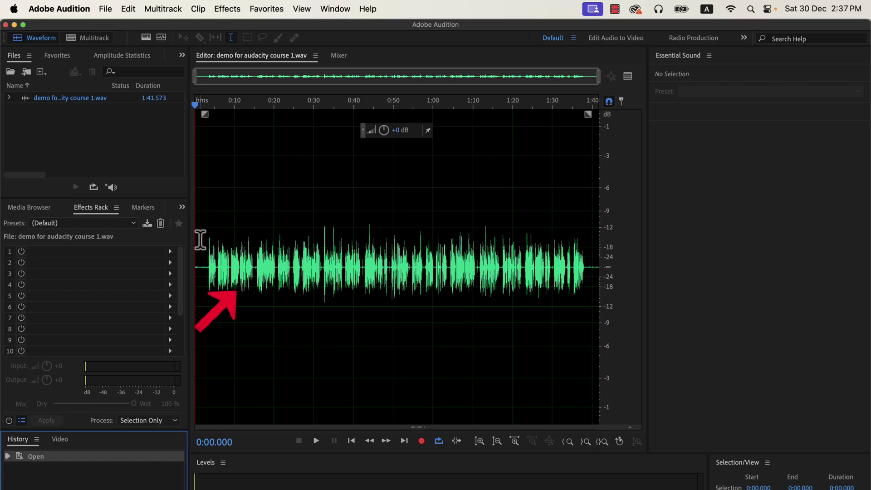
# Step: Listen to the unprocessed recording from about 0:02 to 0:13, then bring up Favorites
pyautogui.click(203, 245)
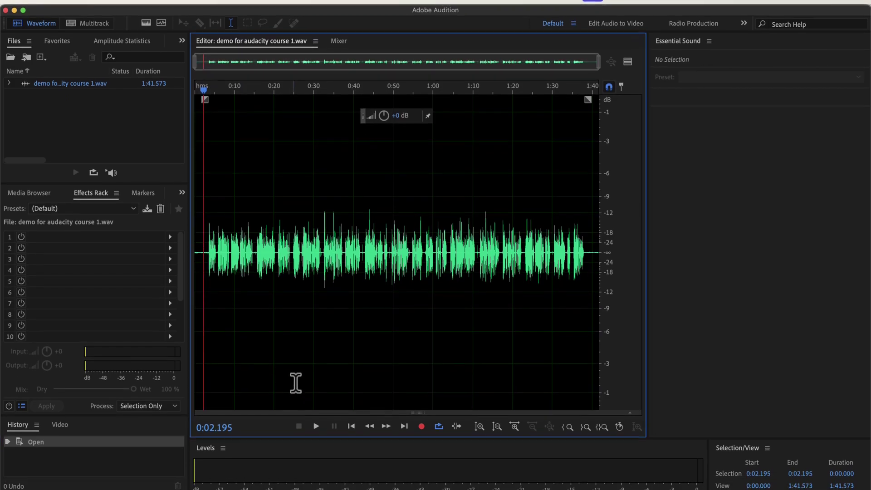
pyautogui.click(316, 441)
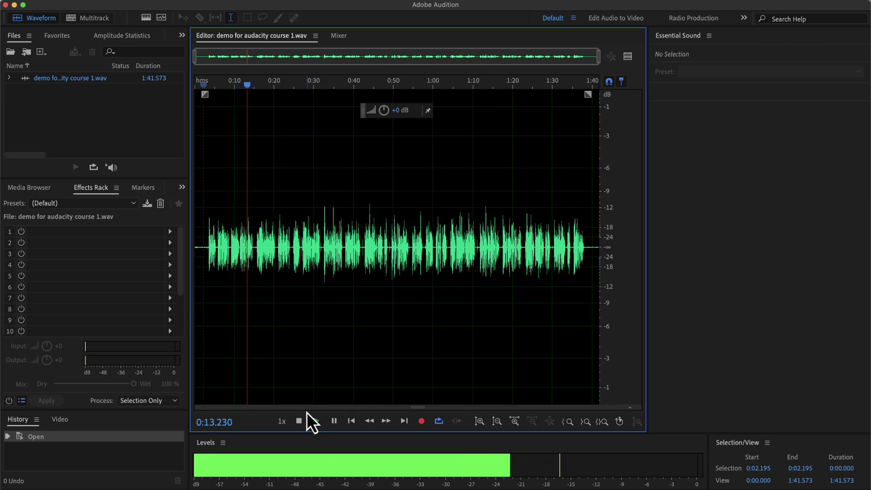
pyautogui.click(301, 423)
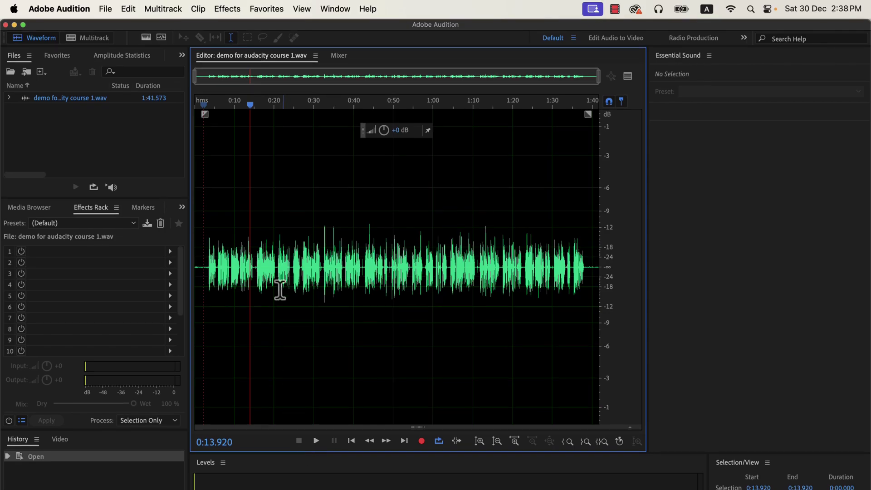
pyautogui.click(261, 16)
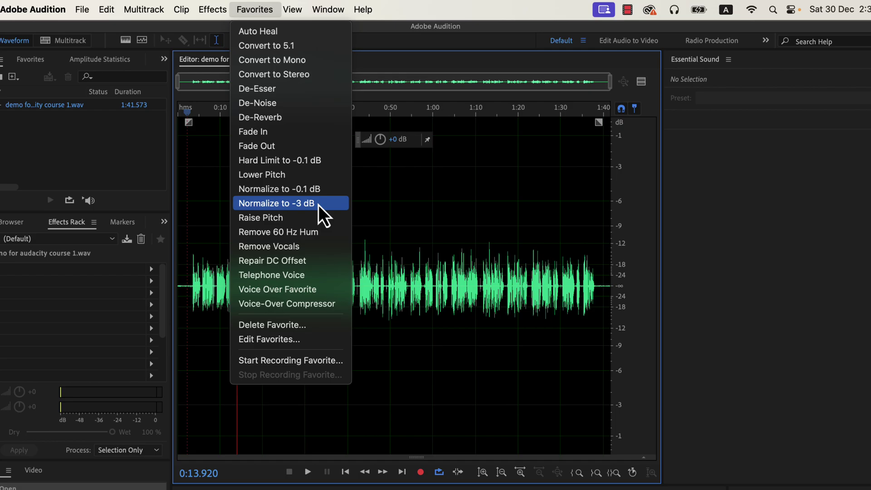
# Step: Apply the Favorites 'Normalize to -3 dB' and play back the louder recording from the start
pyautogui.click(318, 205)
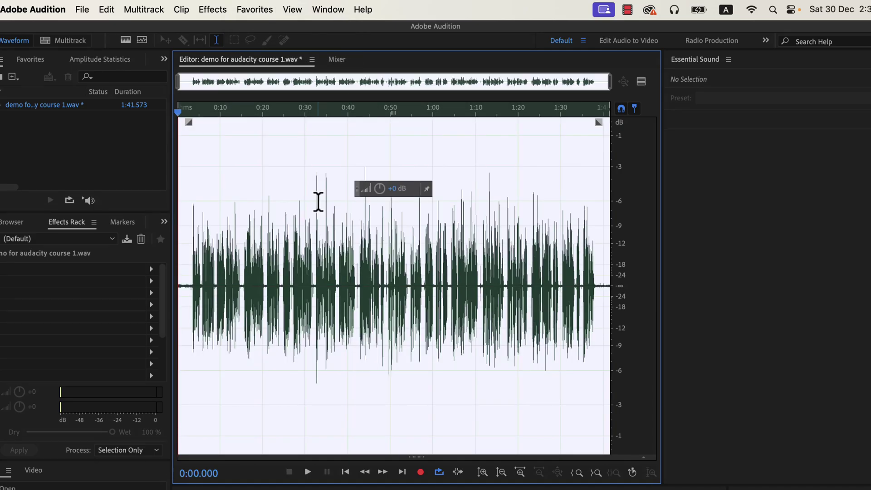
pyautogui.click(188, 242)
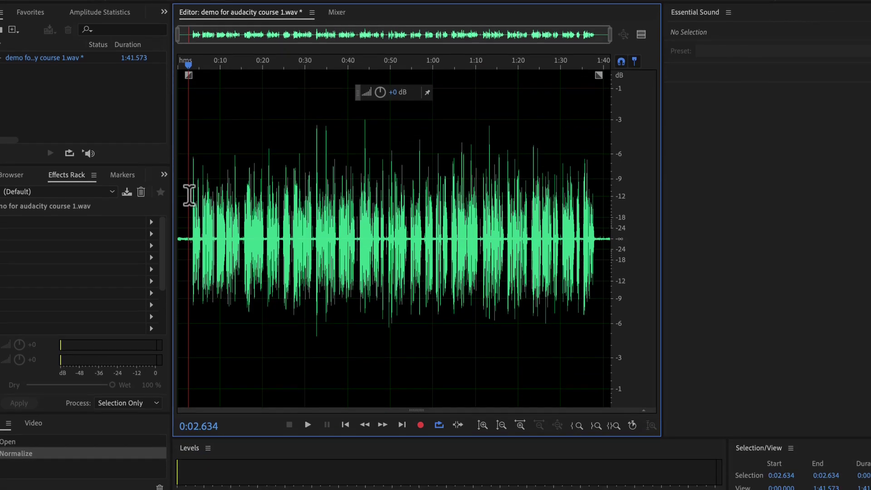
pyautogui.press('space')
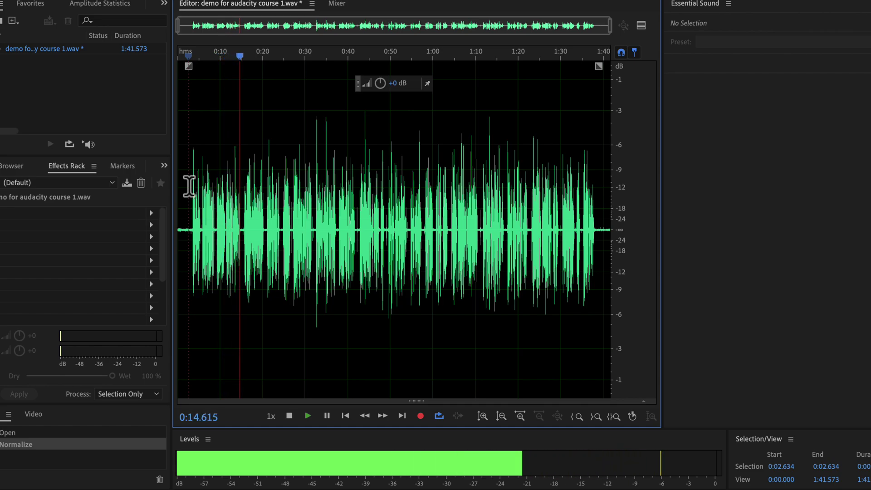
pyautogui.press('space')
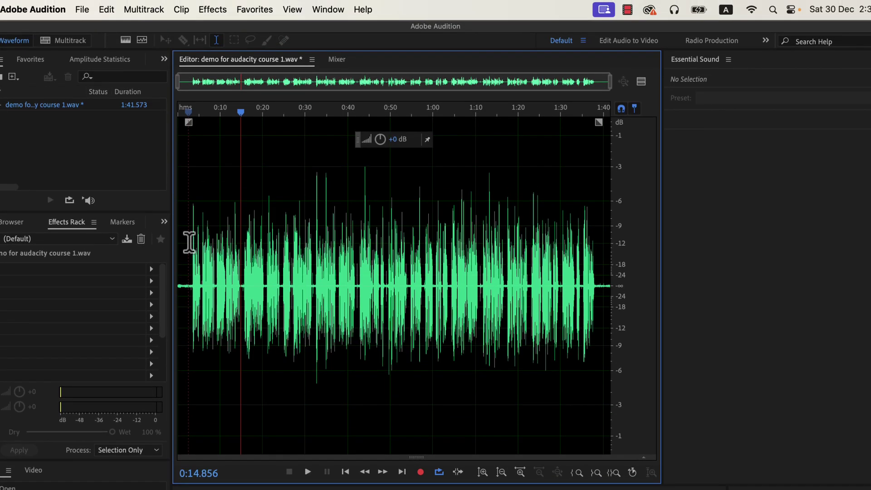
# Step: Bring up DeNoise from Effects > Noise Reduction / Restoration
pyautogui.click(219, 10)
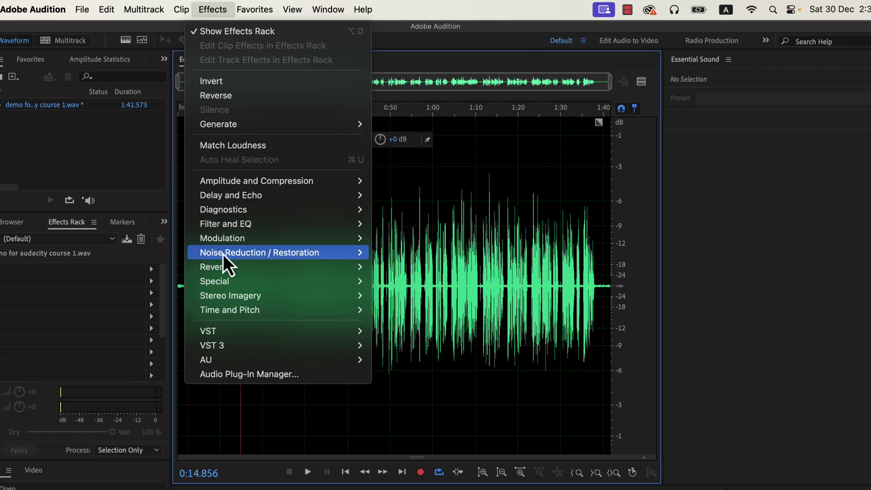
pyautogui.moveTo(224, 252)
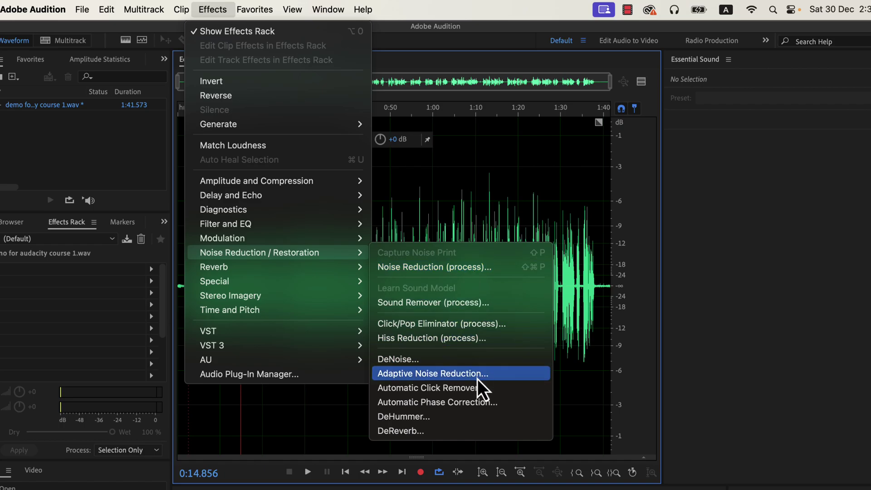
pyautogui.click(495, 363)
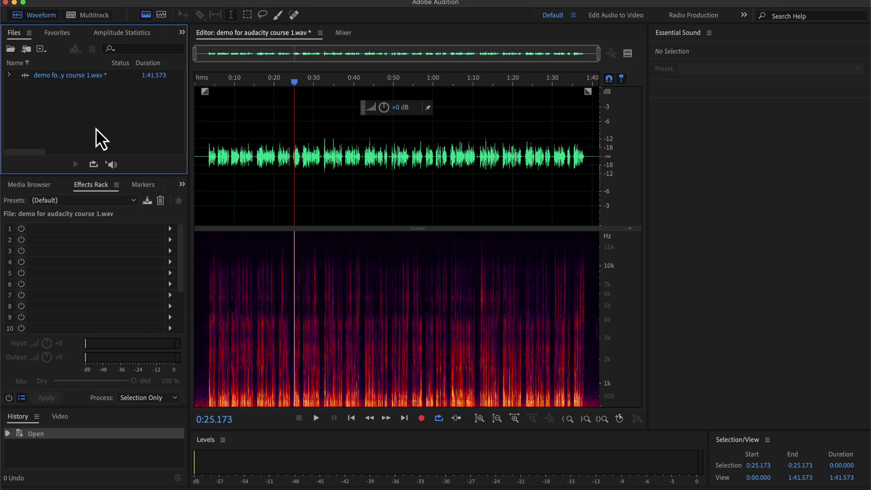
# Step: Load the Clear Voice effects rack preset, dismiss the alert, and play from the start
pyautogui.click(58, 200)
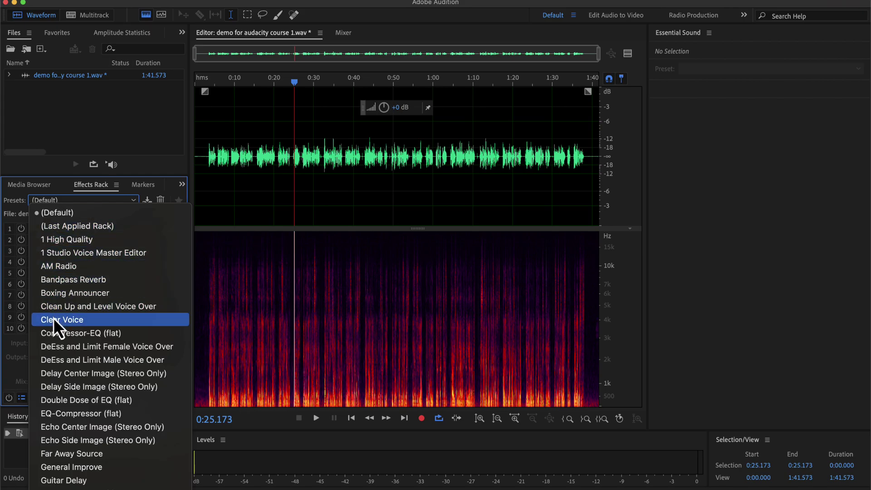
pyautogui.click(89, 320)
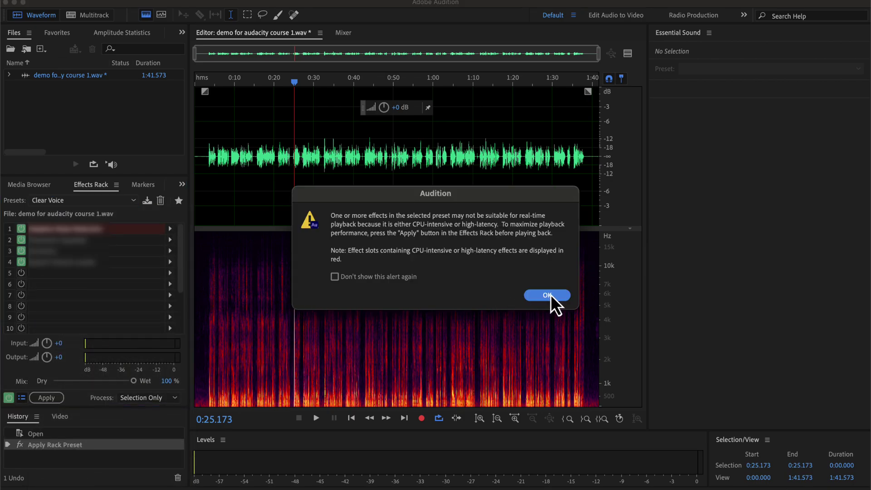
pyautogui.click(548, 295)
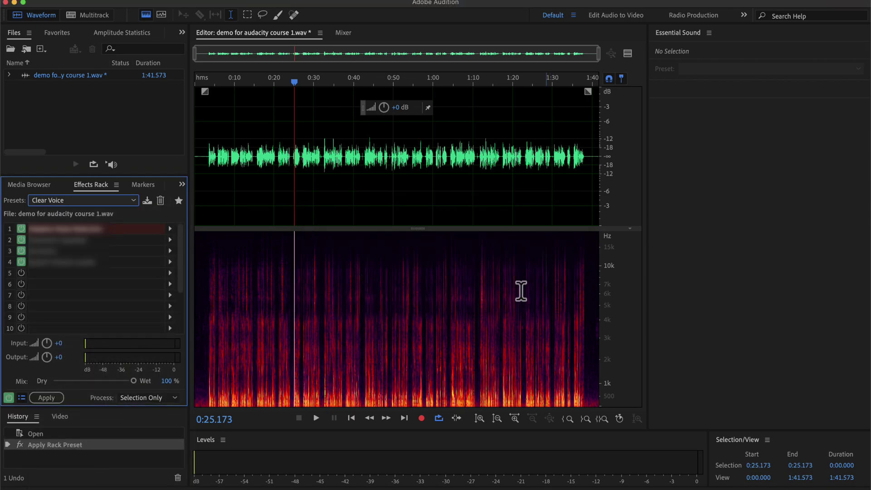
pyautogui.click(200, 150)
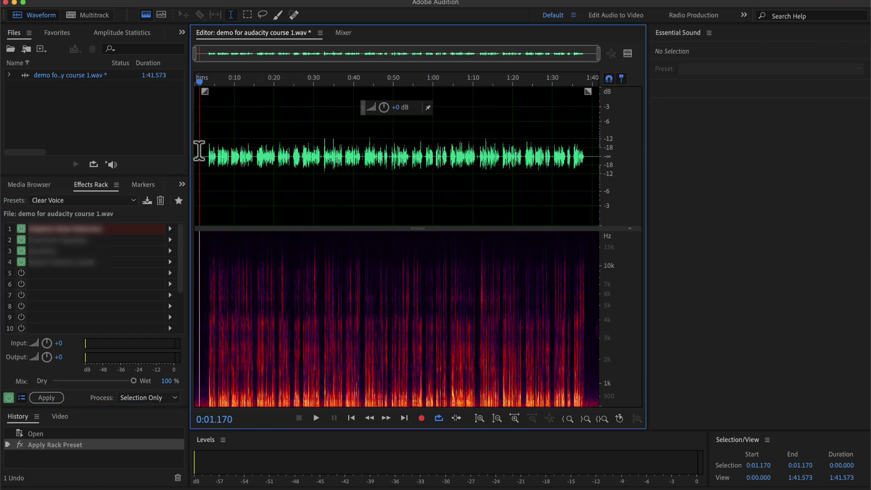
pyautogui.press('space')
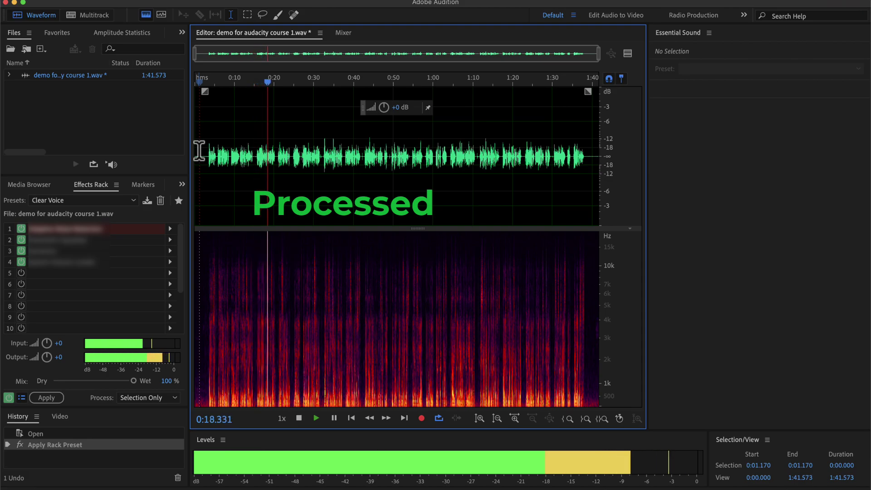
# Step: Alternate History between Open and Apply Rack Preset during playback, ending on the processed audio
pyautogui.click(42, 437)
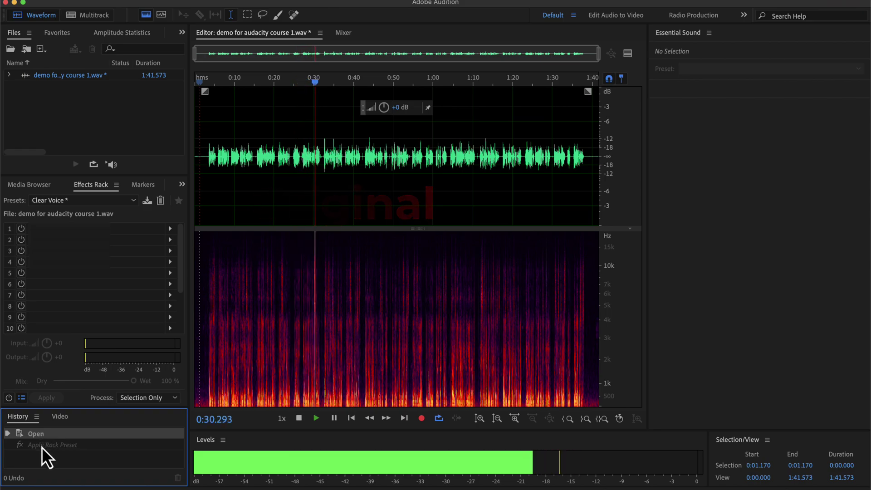
pyautogui.click(41, 447)
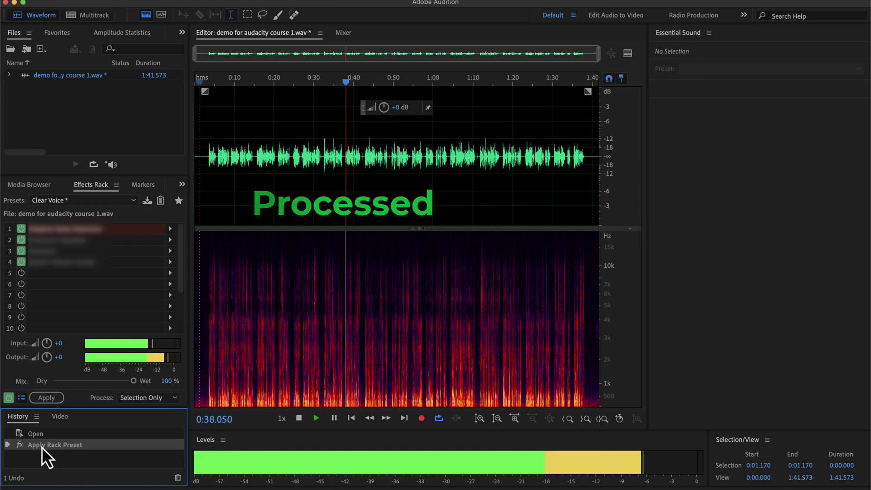
pyautogui.click(39, 436)
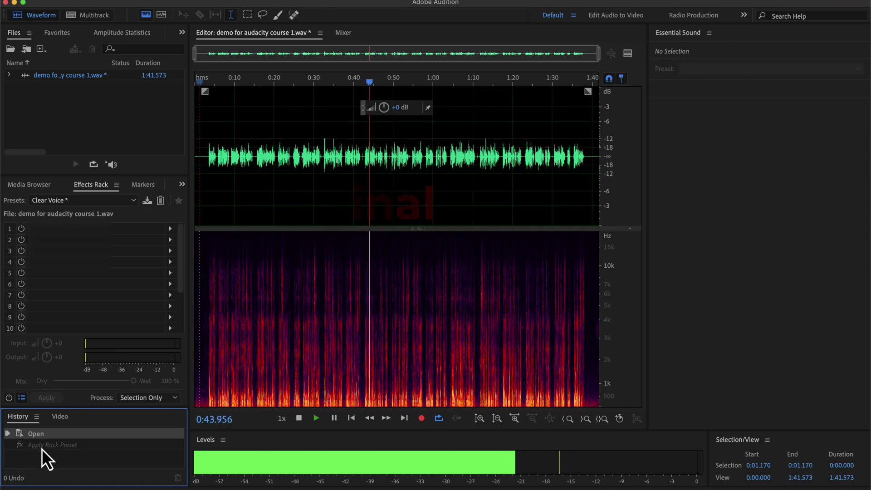
pyautogui.click(42, 449)
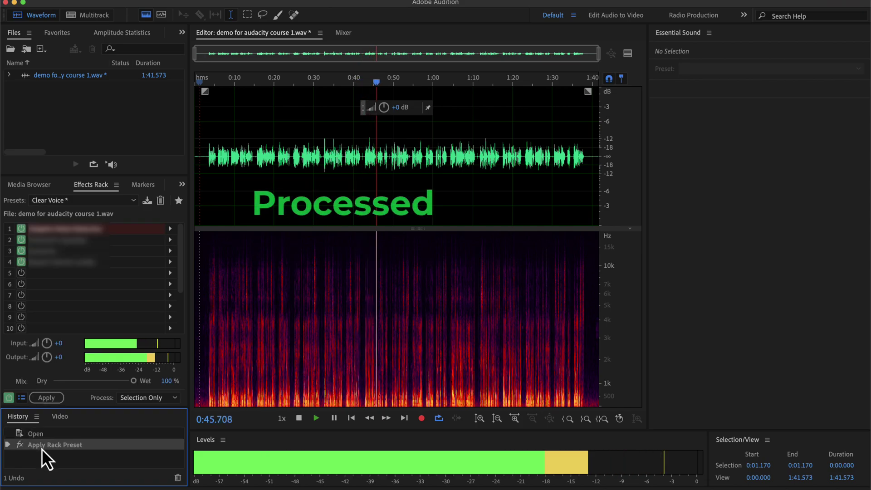
pyautogui.press('space')
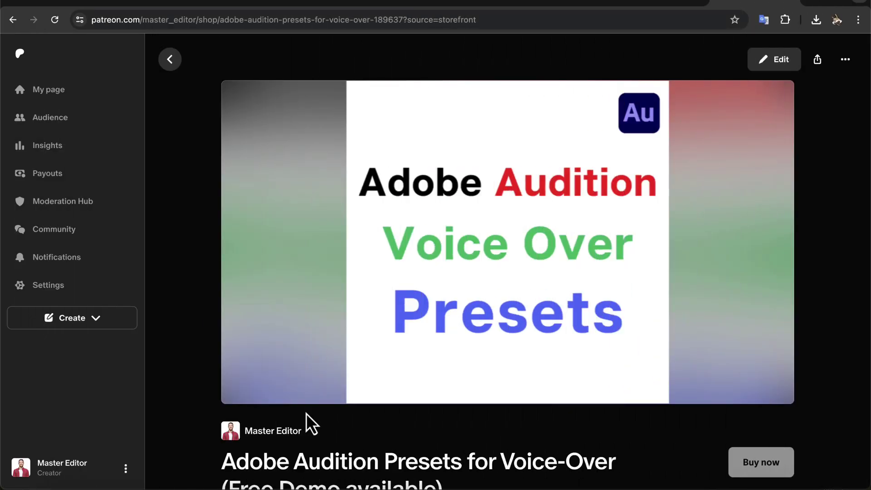
# Step: Scroll through the Patreon voice-over presets page and the Adobe Audition Bundle page
pyautogui.scroll(-5, 307, 412)
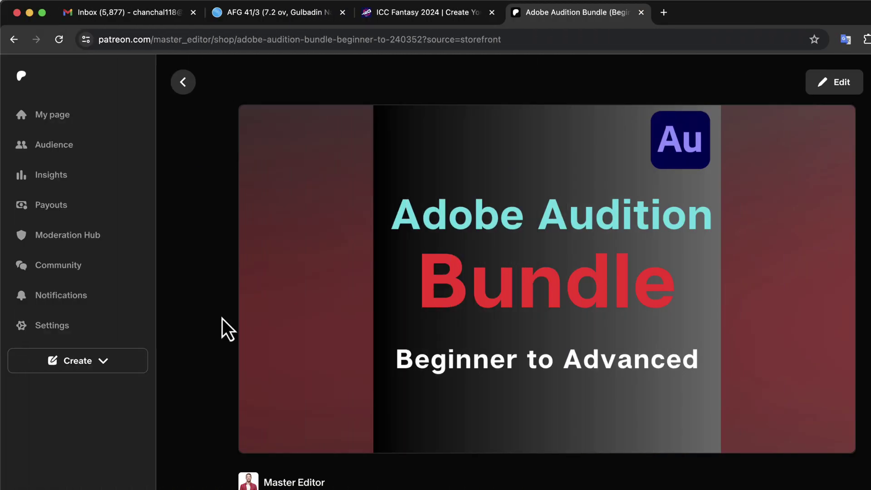
pyautogui.scroll(-7, 222, 318)
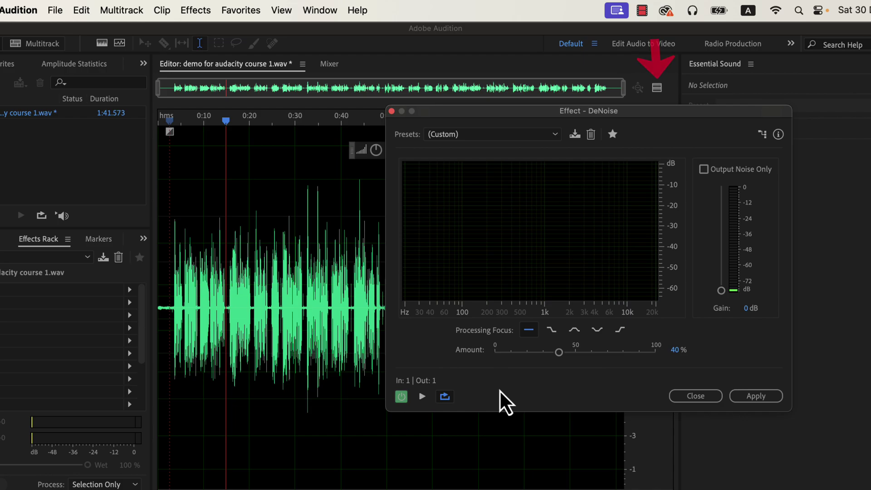
# Step: Show the DeNoise preview editor with spectral frequency displays under both waveforms
pyautogui.click(657, 87)
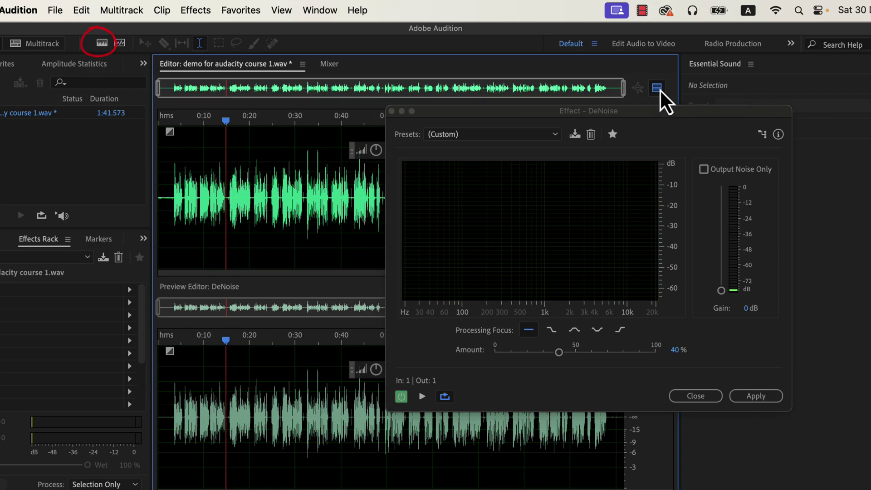
pyautogui.click(102, 44)
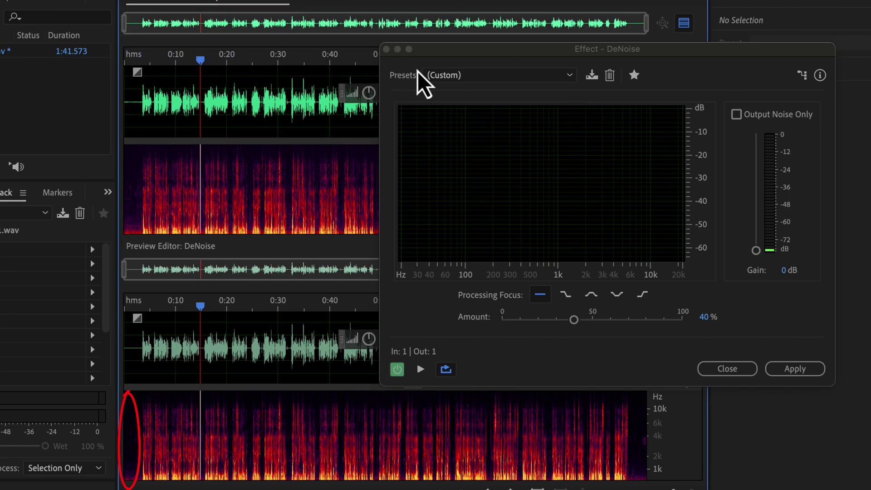
pyautogui.click(446, 76)
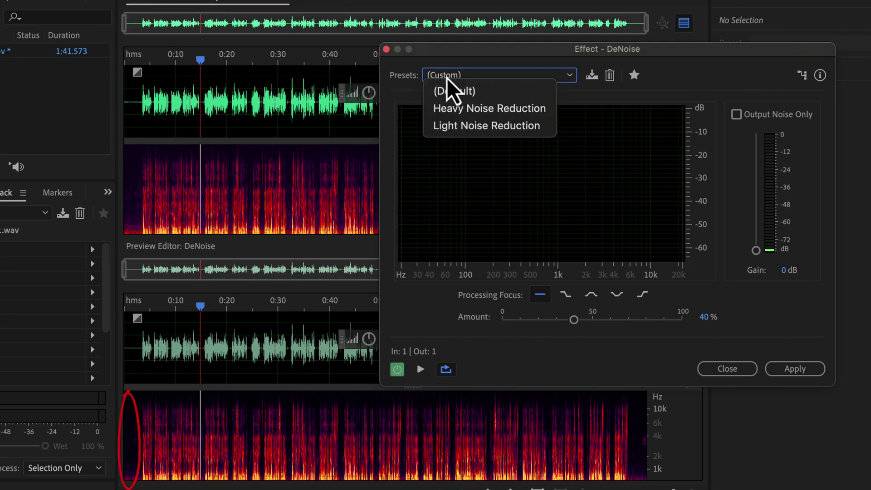
# Step: Switch DeNoise from Heavy to the Light Noise Reduction preset and raise the reduction amount
pyautogui.click(450, 110)
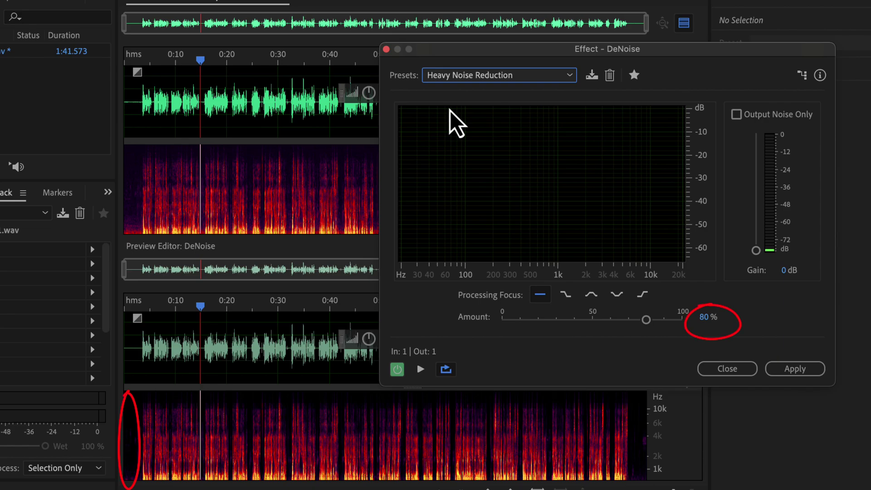
pyautogui.click(461, 85)
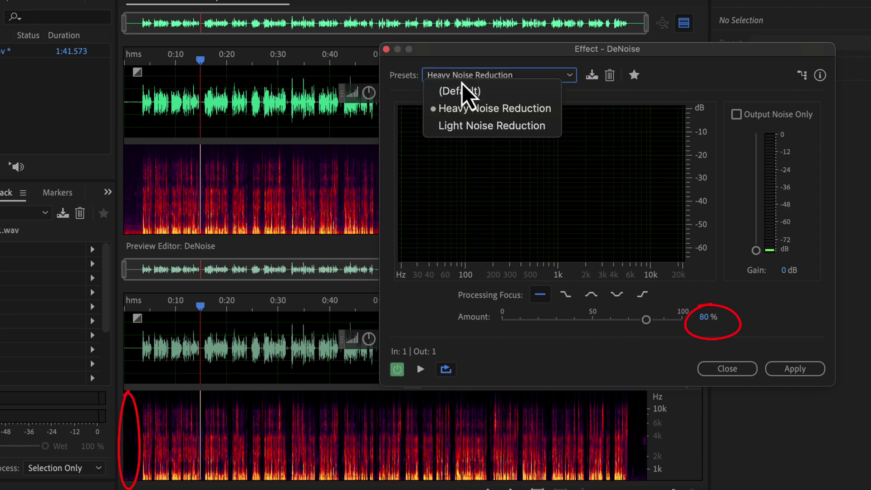
pyautogui.click(460, 133)
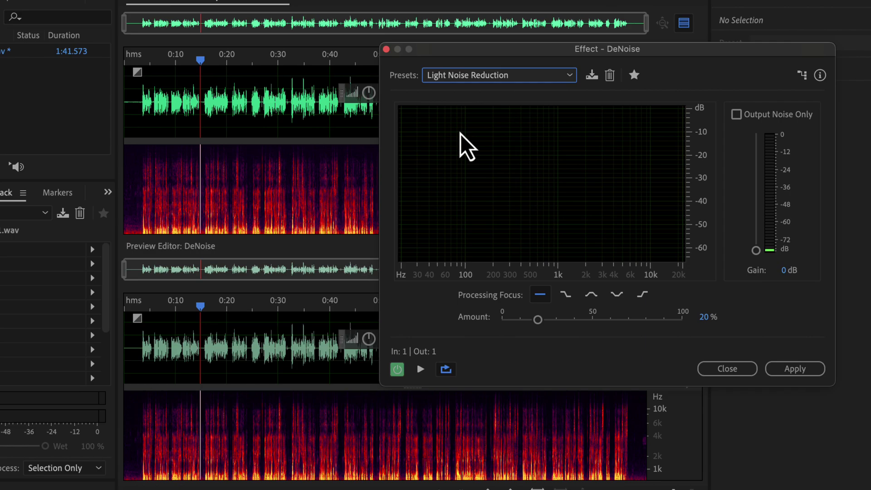
pyautogui.moveTo(538, 320); pyautogui.dragTo(575, 322)
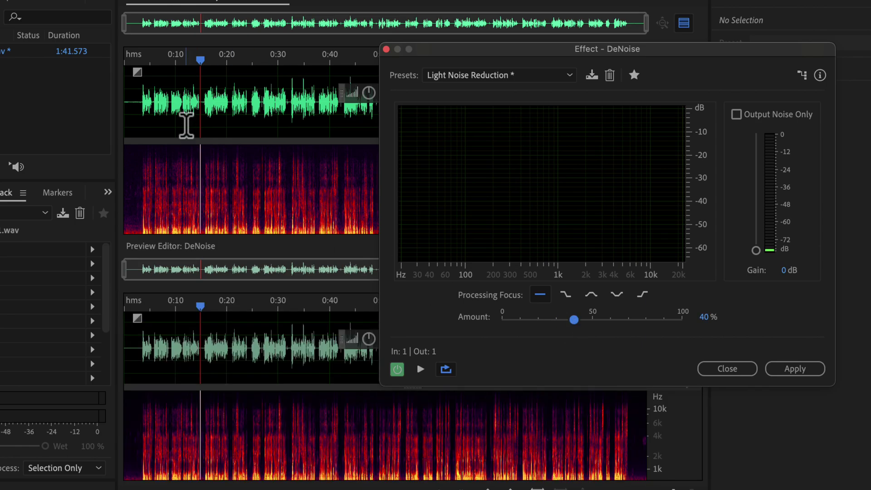
# Step: Preview from the start, toggling DeNoise off and on to compare, then apply it
pyautogui.click(128, 98)
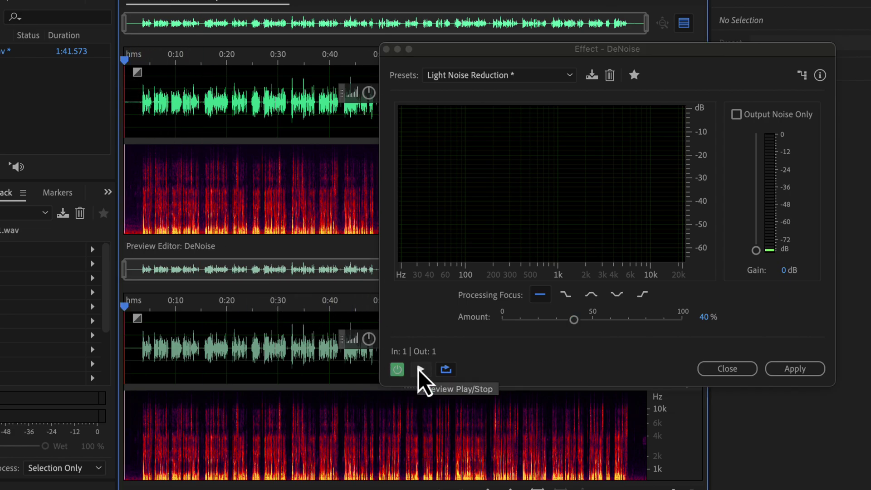
pyautogui.click(418, 369)
pyautogui.click(396, 370)
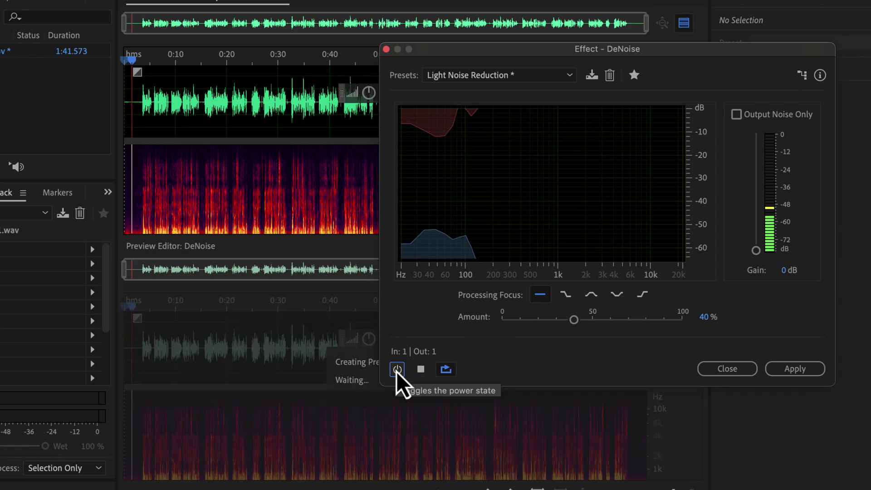
pyautogui.click(396, 370)
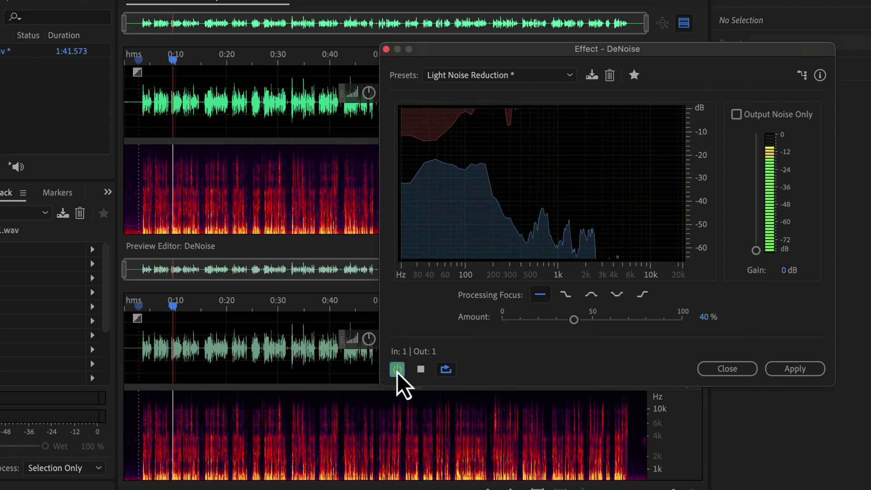
pyautogui.click(397, 369)
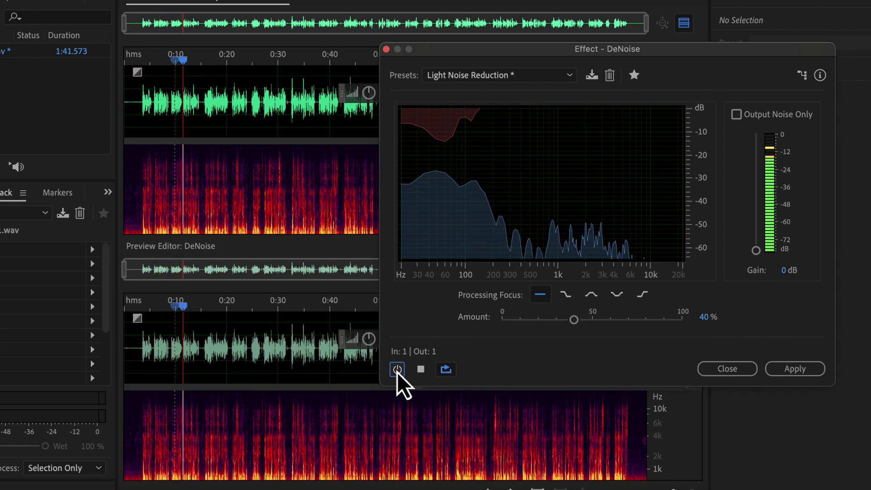
pyautogui.click(397, 371)
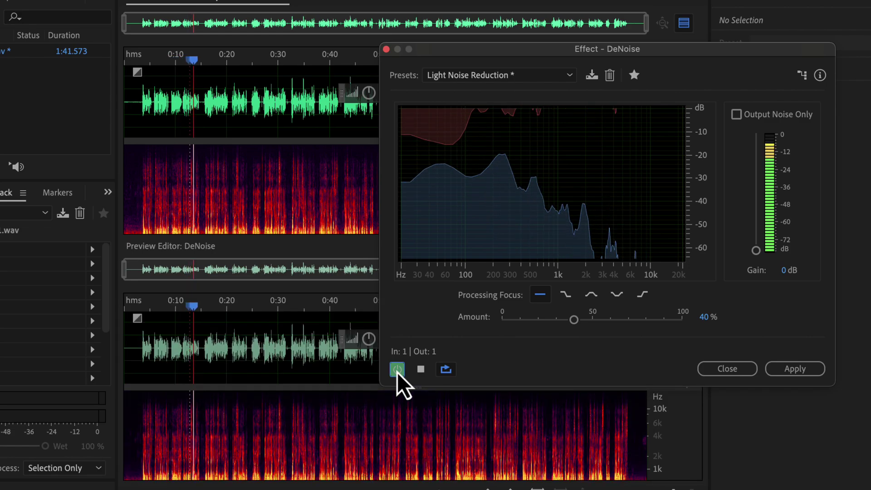
pyautogui.press('space')
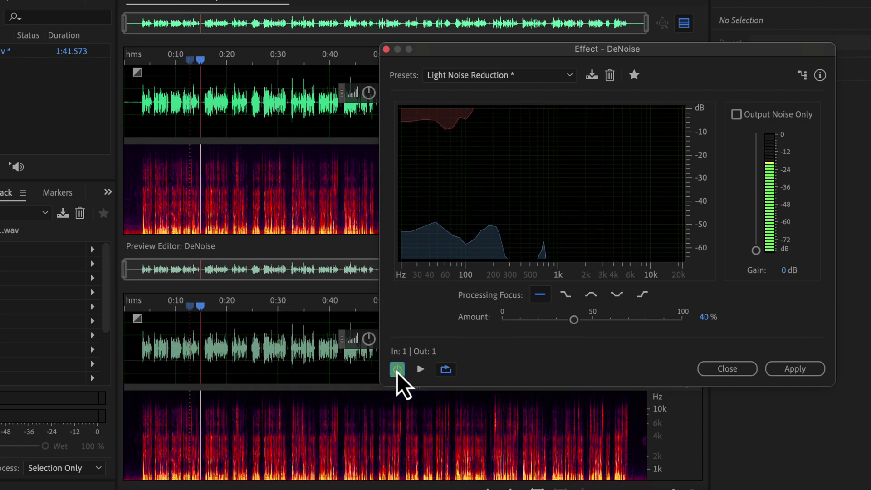
pyautogui.click(807, 374)
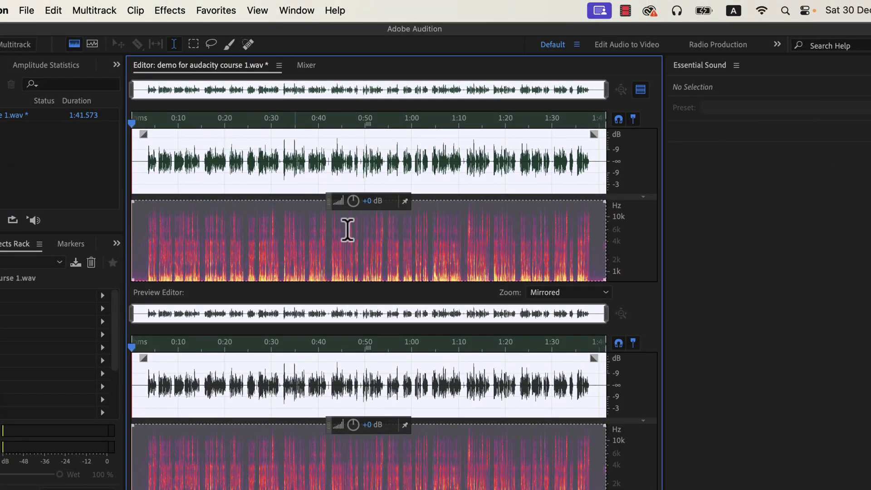
# Step: Bring up the Parametric Equalizer from Effects > Filter and EQ
pyautogui.click(170, 10)
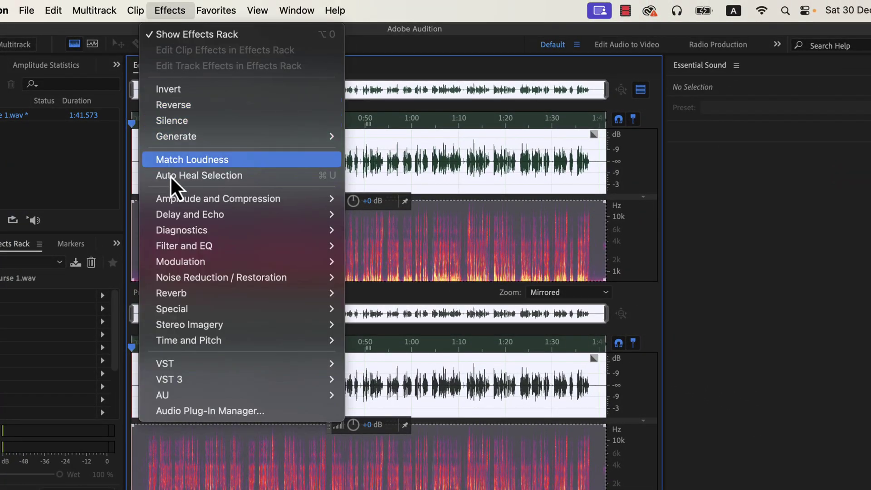
pyautogui.moveTo(187, 248)
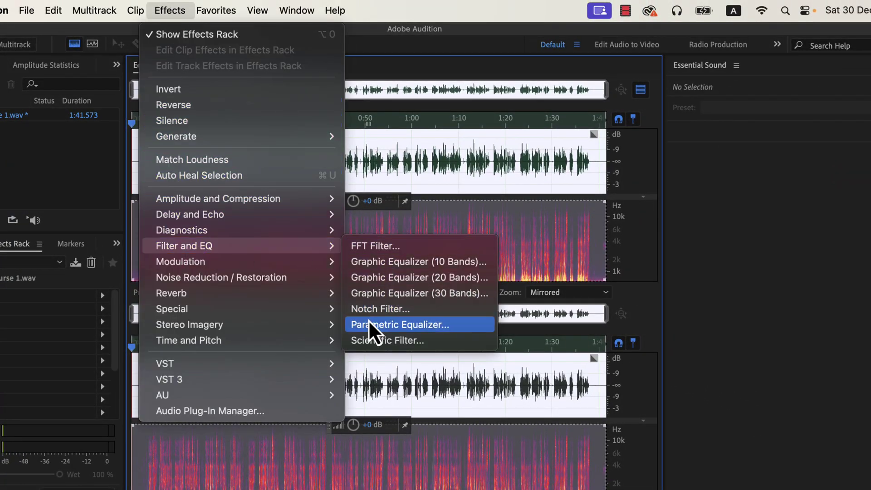
pyautogui.click(453, 322)
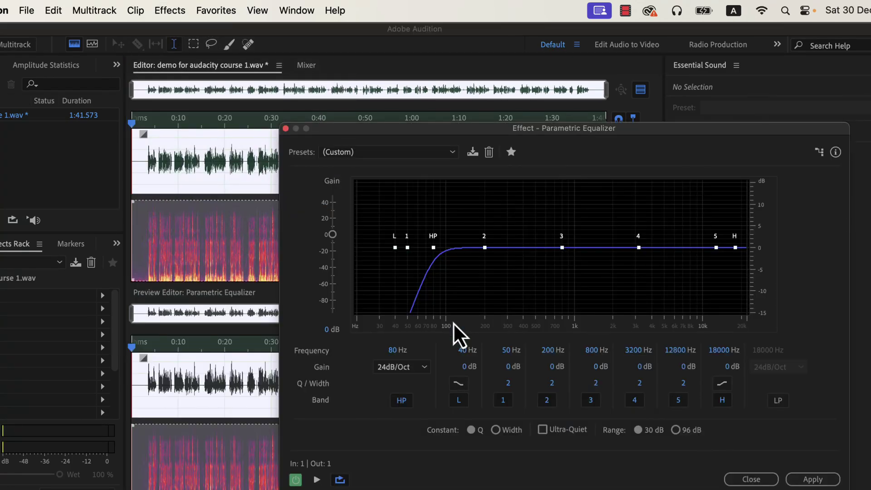
# Step: Reset the EQ to (Default), enable the HP band, and raise its cutoff to 81 Hz
pyautogui.click(398, 156)
pyautogui.click(379, 171)
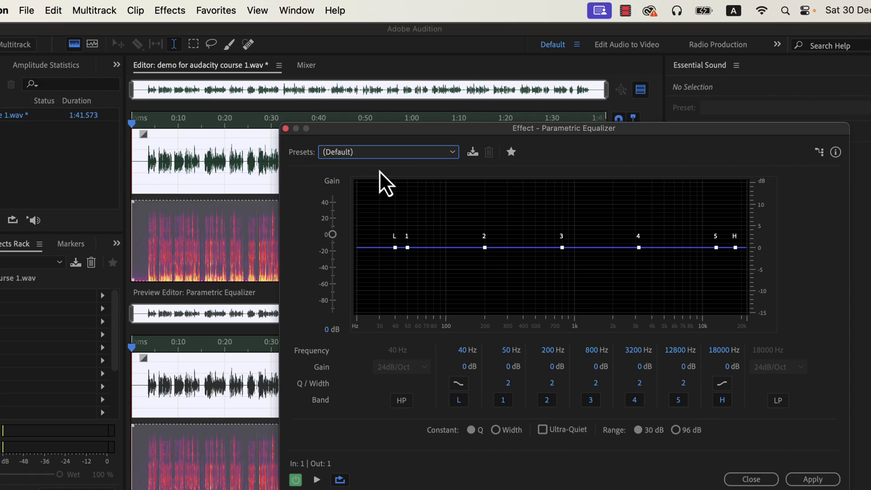
pyautogui.click(401, 400)
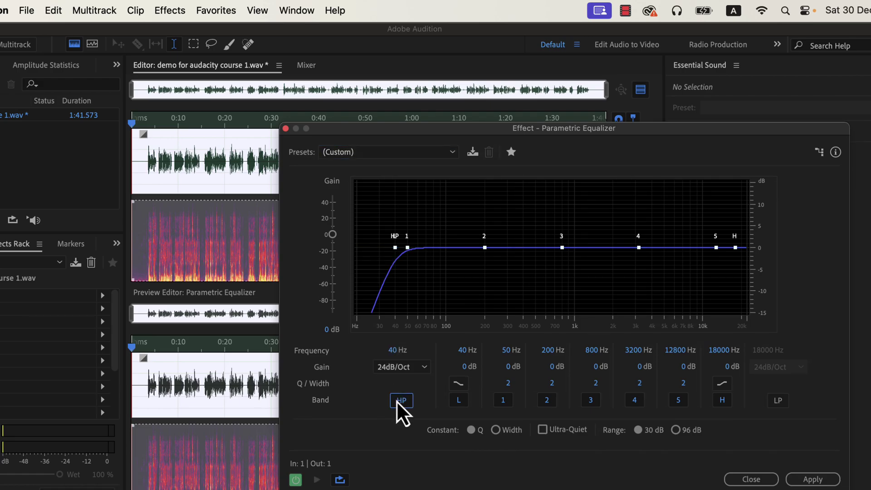
pyautogui.moveTo(397, 348); pyautogui.dragTo(426, 351)
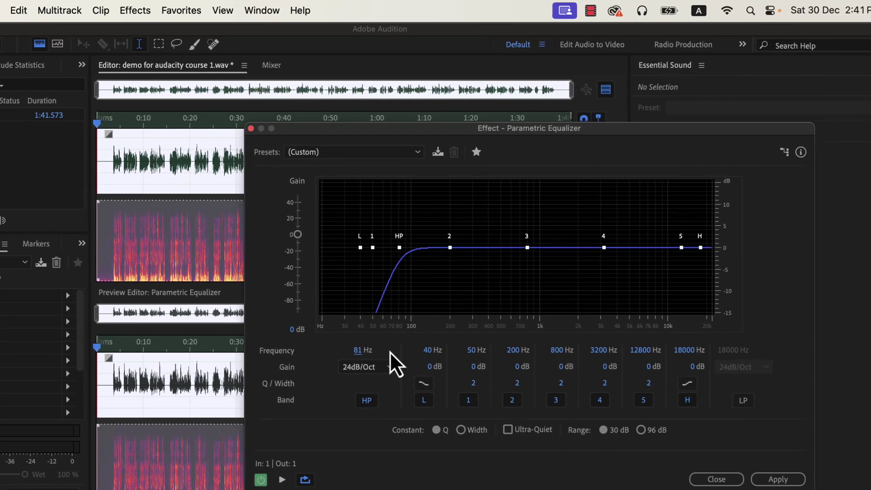
# Step: Preview the 81 Hz high-pass EQ against the bypassed original, then apply it to the voice-over
pyautogui.click(90, 165)
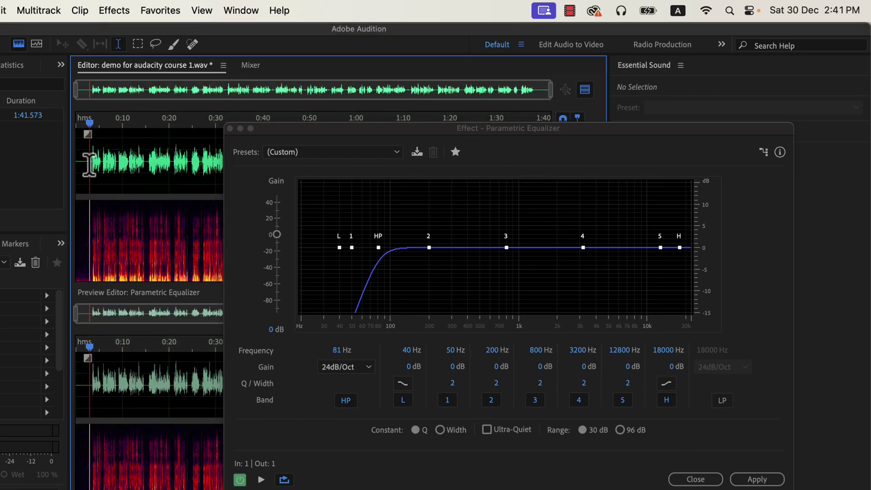
pyautogui.click(267, 478)
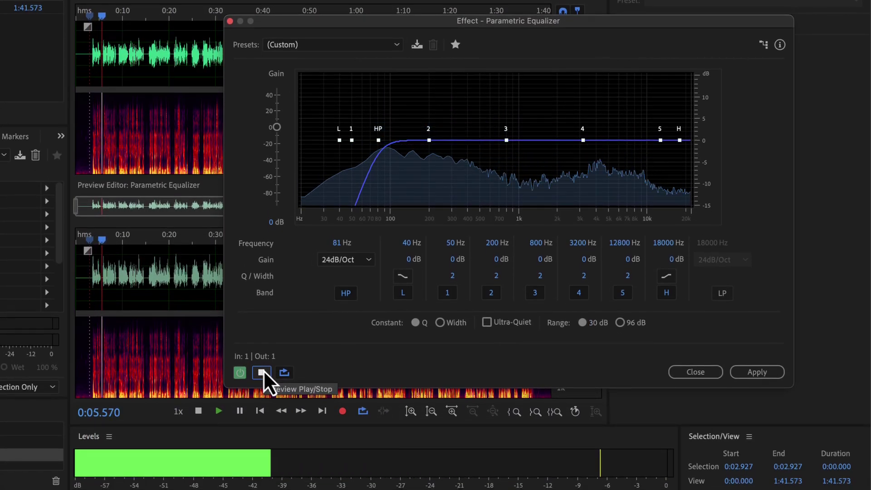
pyautogui.click(240, 373)
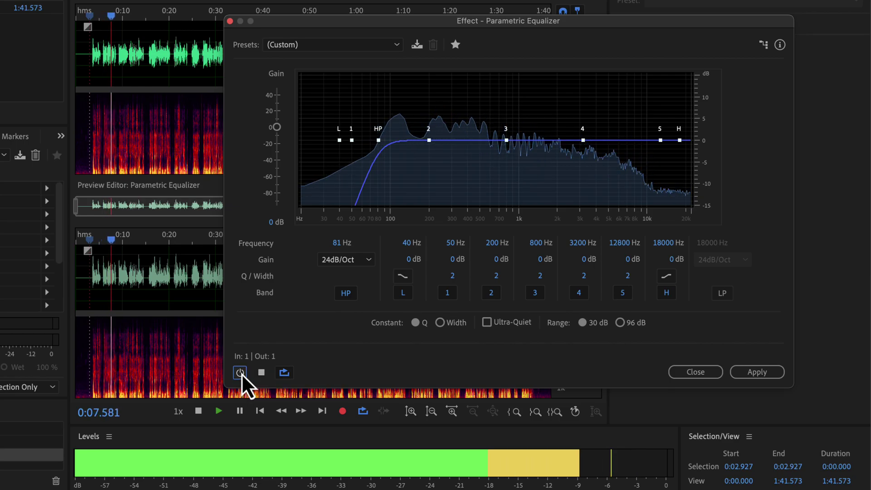
pyautogui.click(240, 373)
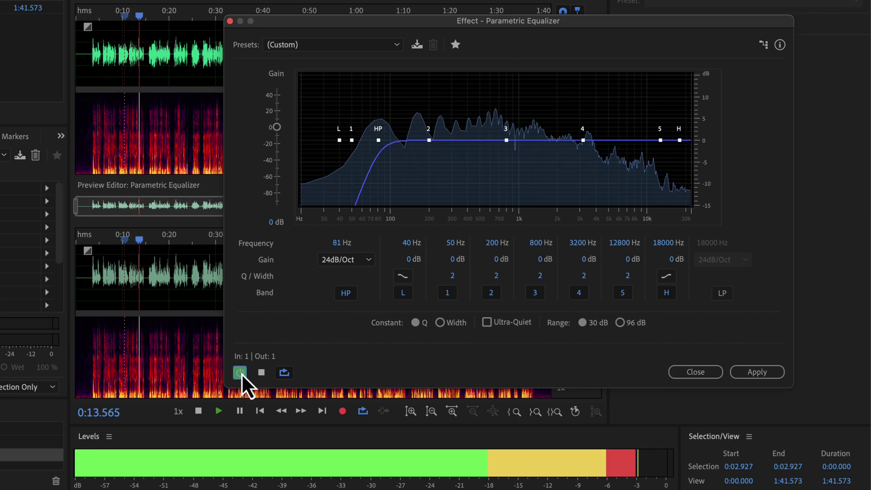
pyautogui.press('space')
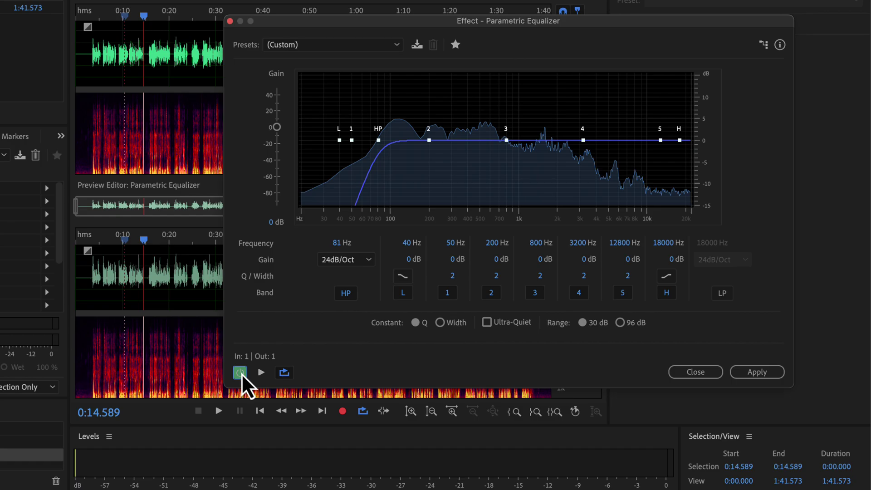
pyautogui.click(752, 375)
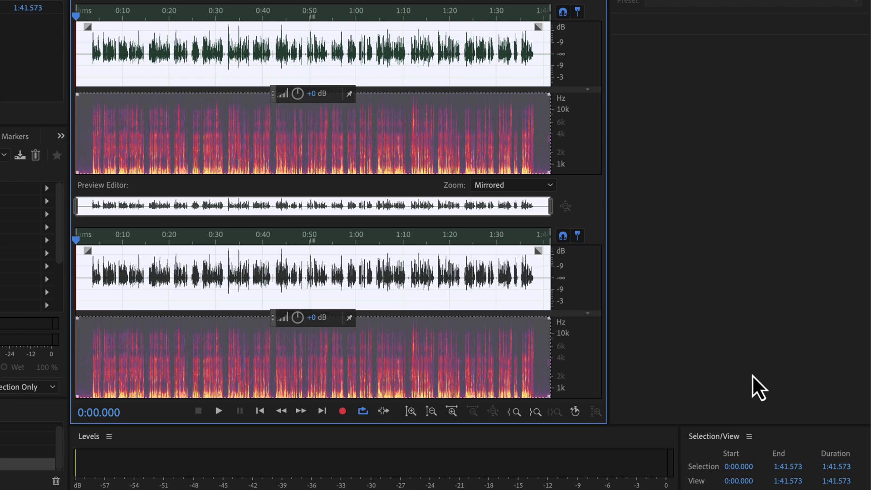
# Step: Open the Dynamics effect under Amplitude and Compression and show its presets list
pyautogui.click(84, 272)
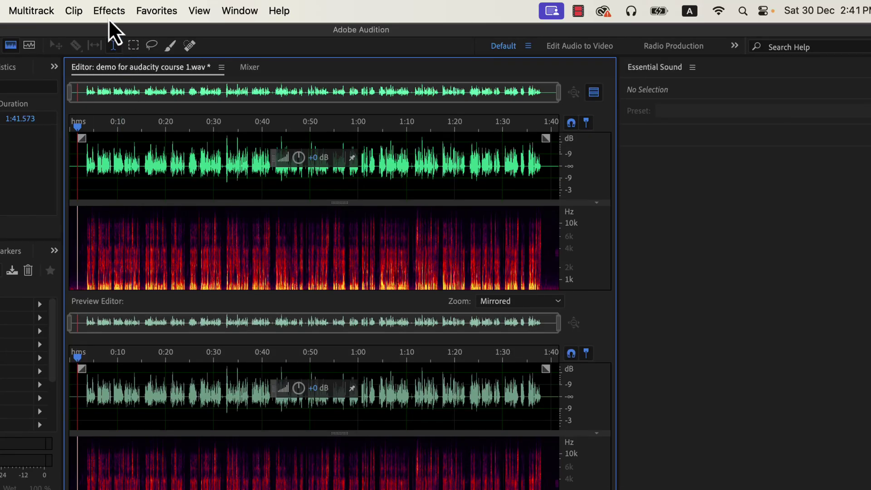
pyautogui.click(109, 18)
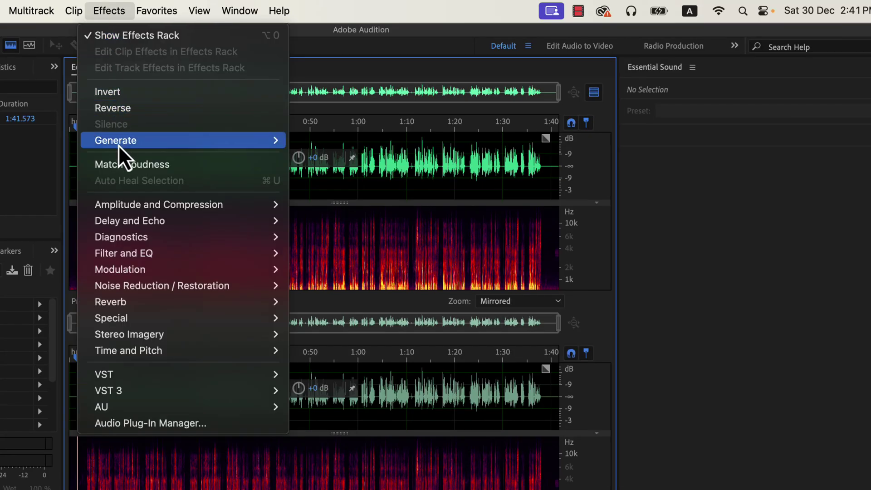
pyautogui.moveTo(142, 206)
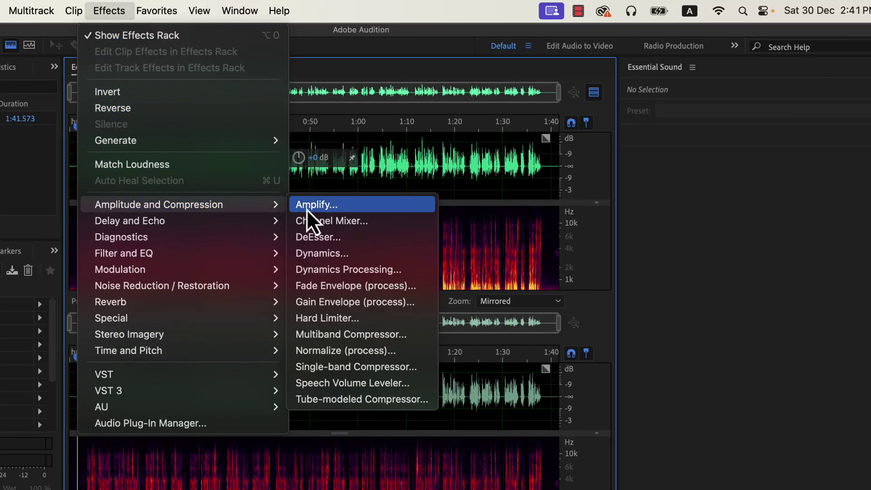
pyautogui.click(366, 258)
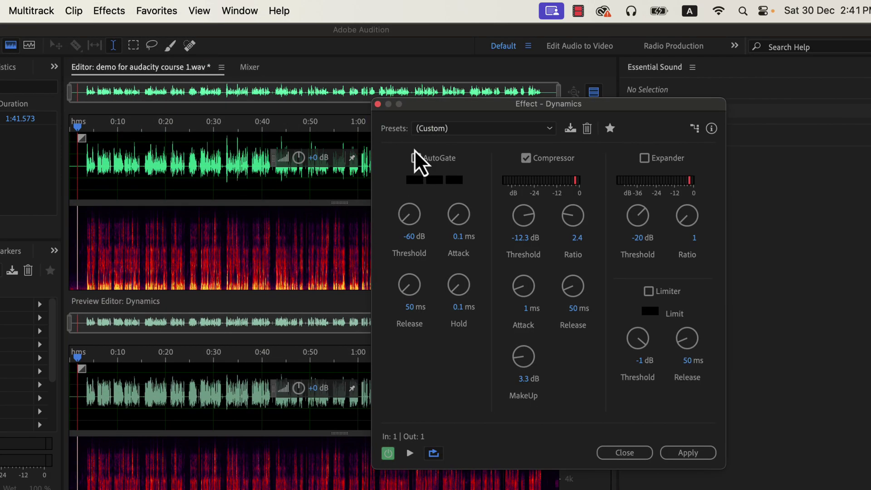
pyautogui.click(425, 130)
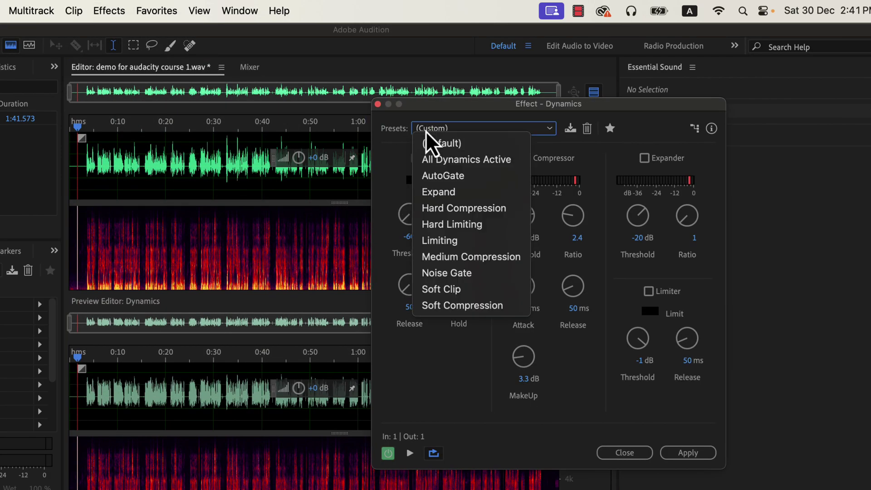
# Step: Load the Soft Compression preset and raise the compressor ratio to 2.5
pyautogui.click(426, 311)
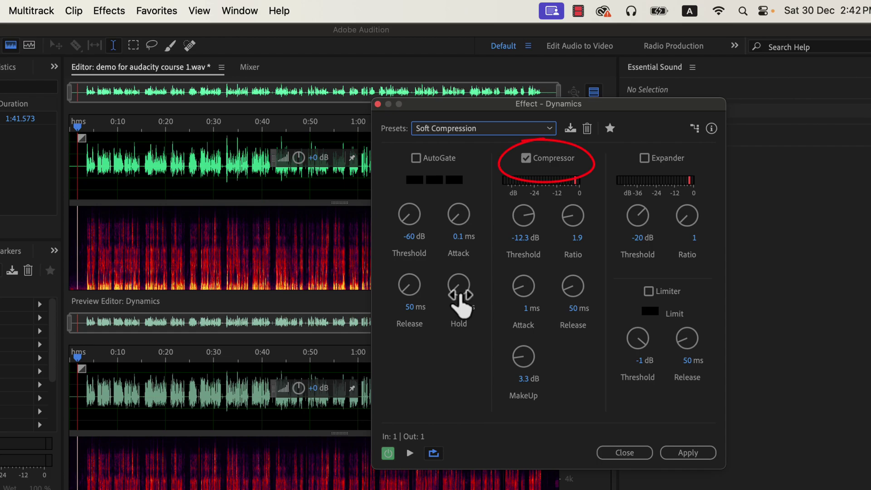
pyautogui.moveTo(564, 229); pyautogui.dragTo(557, 208)
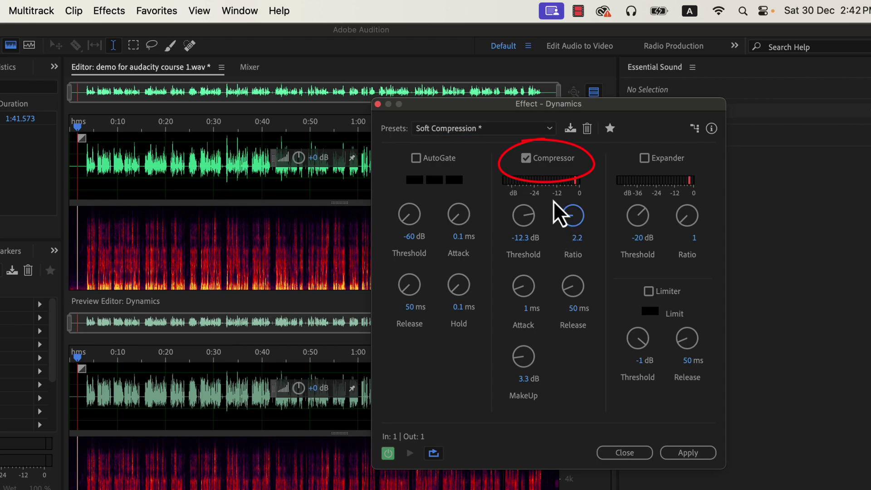
pyautogui.moveTo(565, 216); pyautogui.dragTo(563, 208)
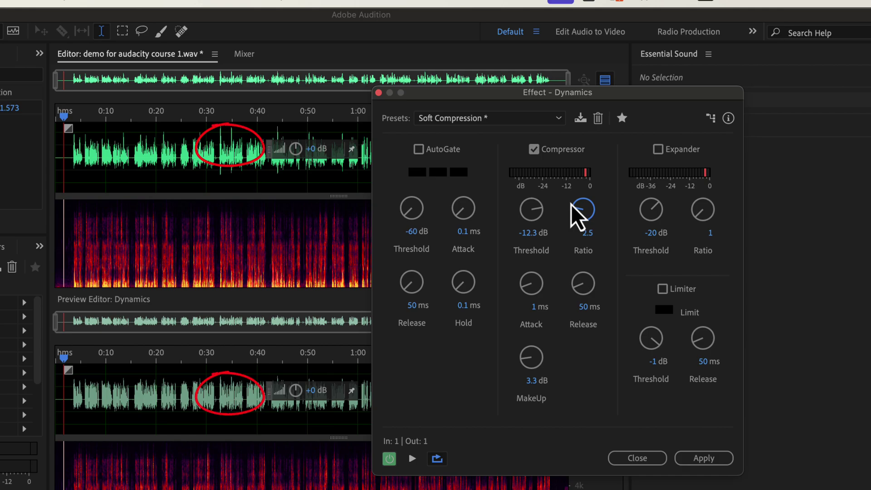
# Step: Preview the 2.5-ratio compression against the bypassed original, then apply it to the voice-over
pyautogui.click(412, 458)
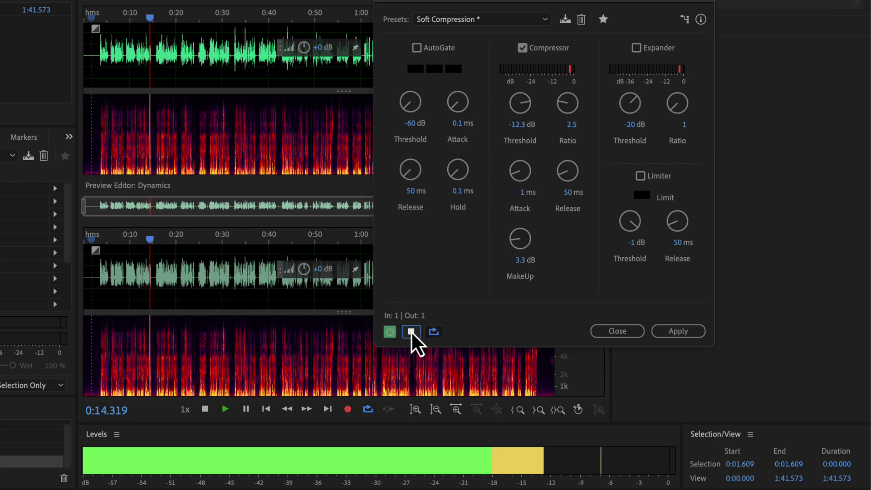
pyautogui.click(389, 337)
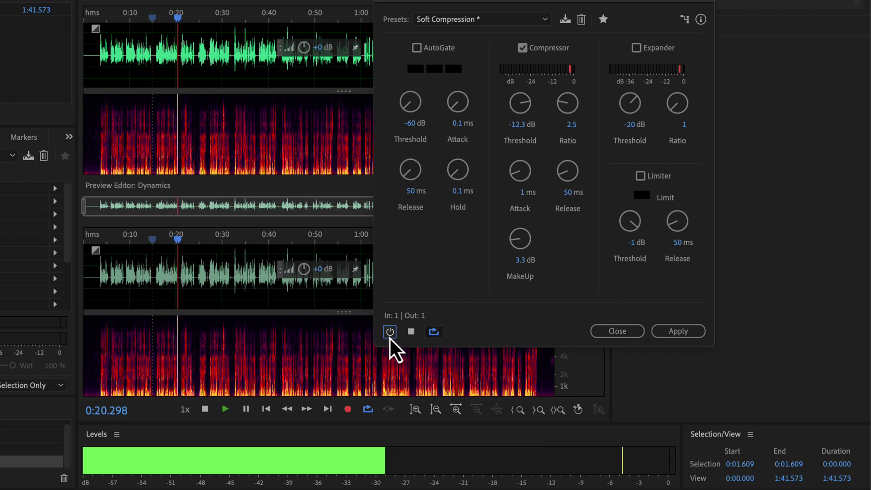
pyautogui.click(389, 336)
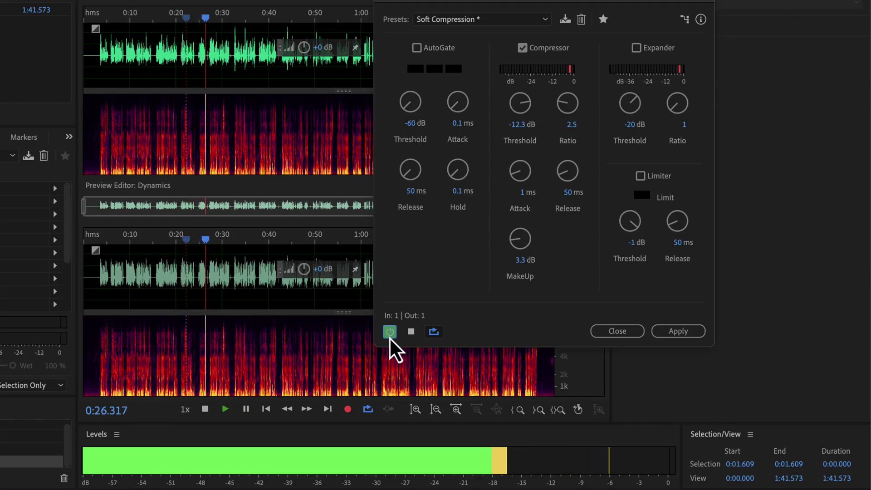
pyautogui.press('space')
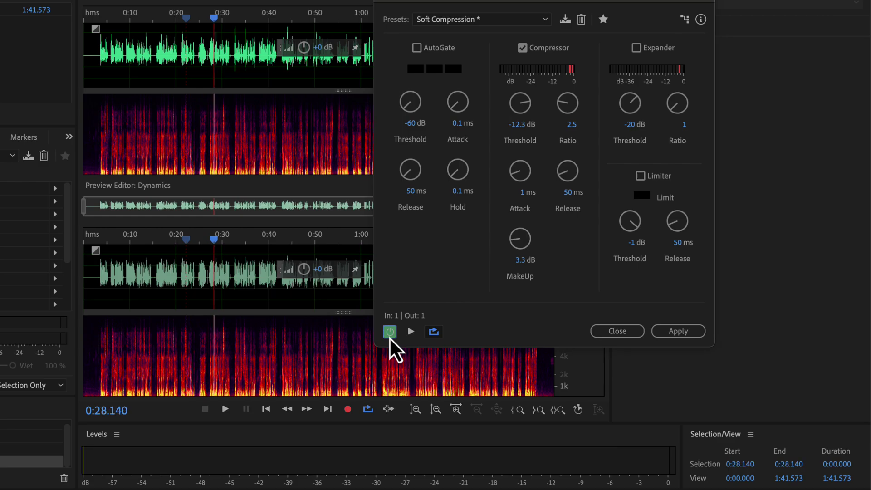
pyautogui.click(679, 332)
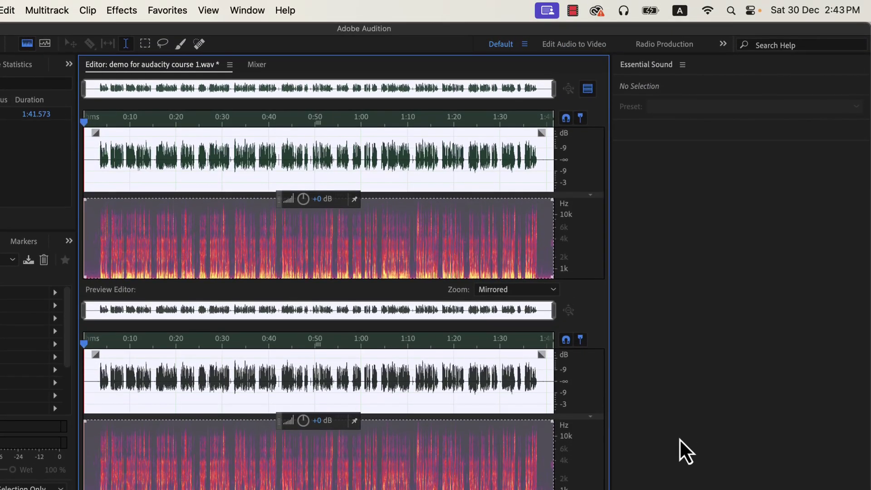
# Step: Normalize the voice-over to -3 dB from Favorites, then close the Preview Editor and deselect
pyautogui.click(166, 10)
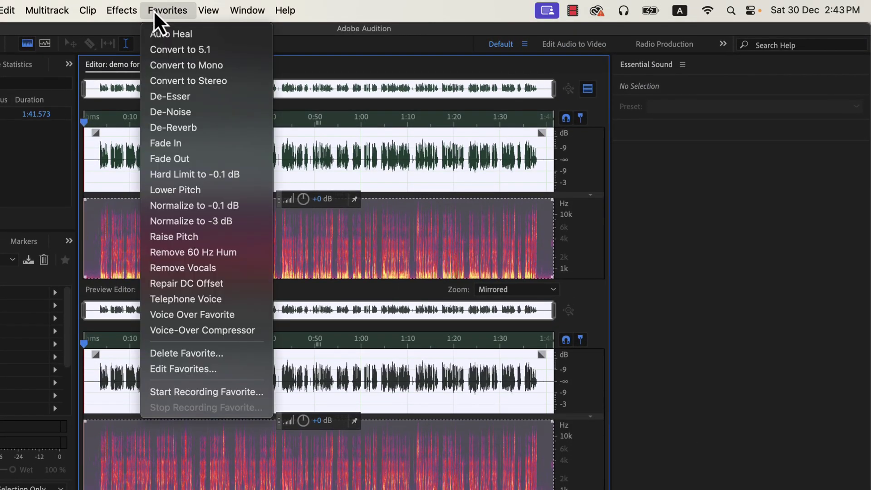
pyautogui.click(156, 221)
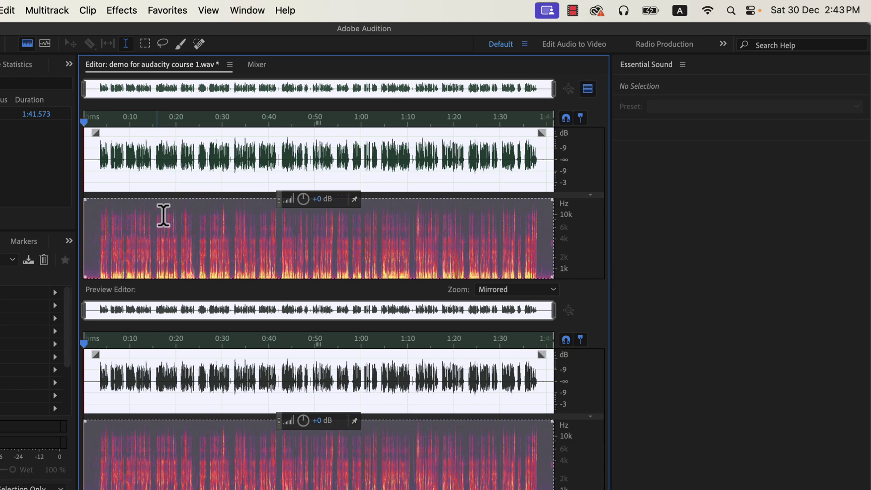
pyautogui.click(587, 89)
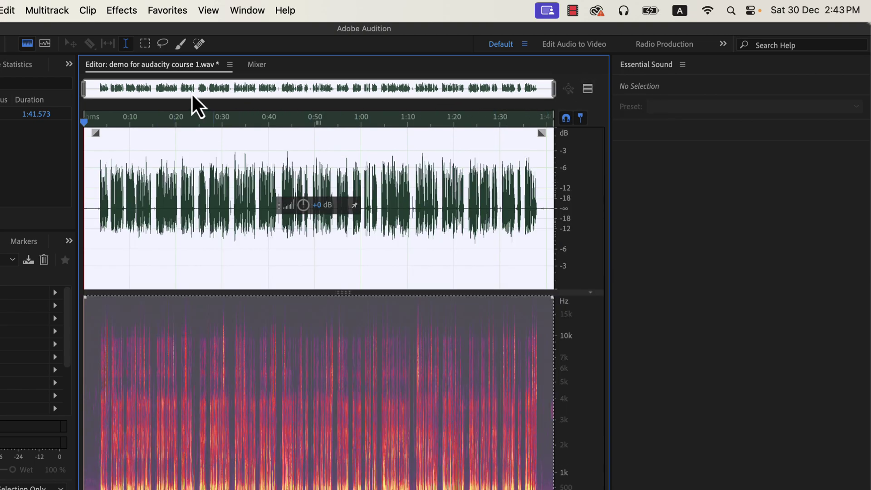
pyautogui.click(95, 157)
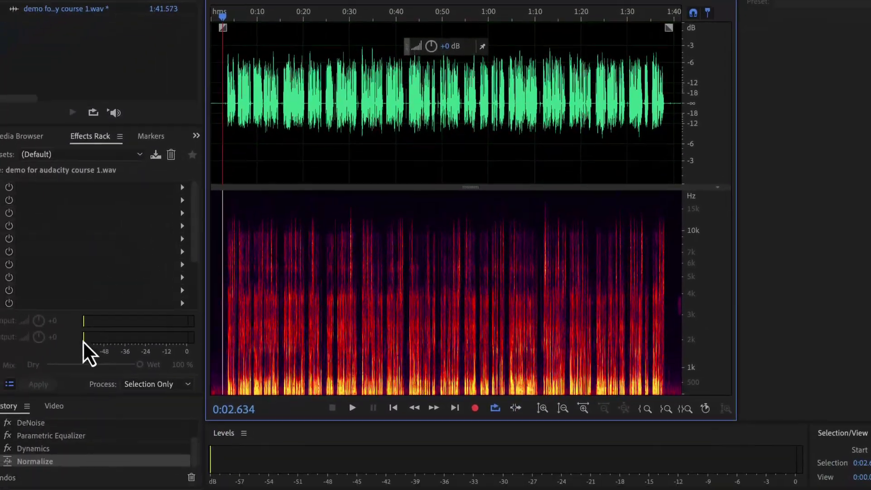
pyautogui.scroll(1, 58, 422)
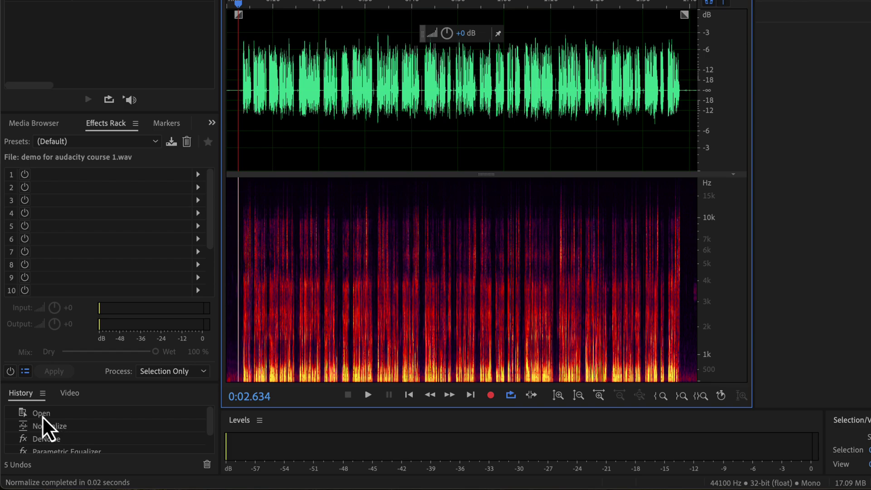
pyautogui.click(43, 416)
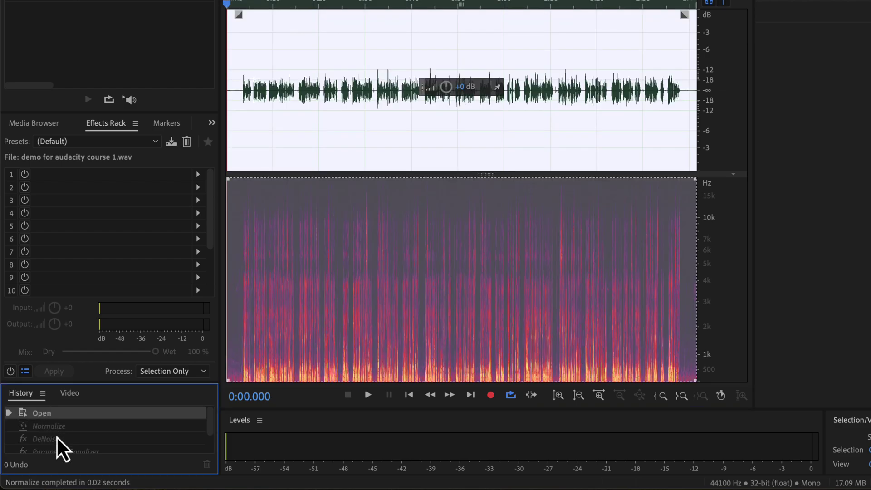
pyautogui.scroll(-1, 59, 443)
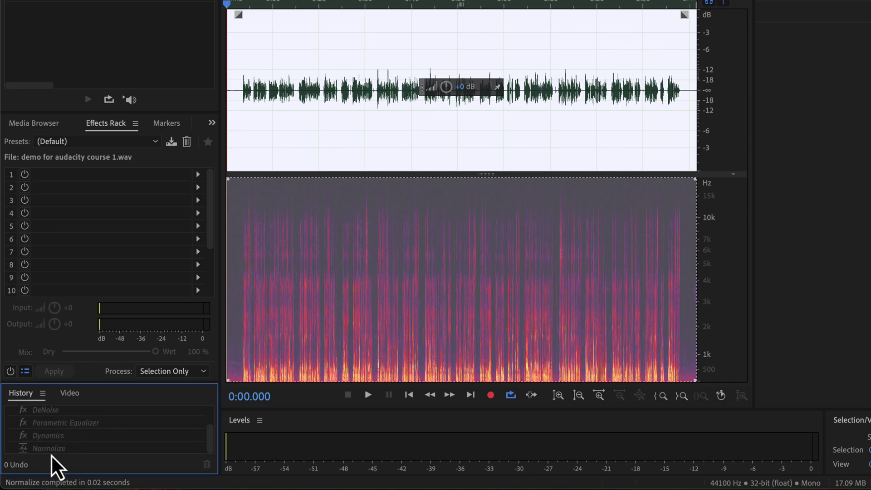
pyautogui.click(51, 448)
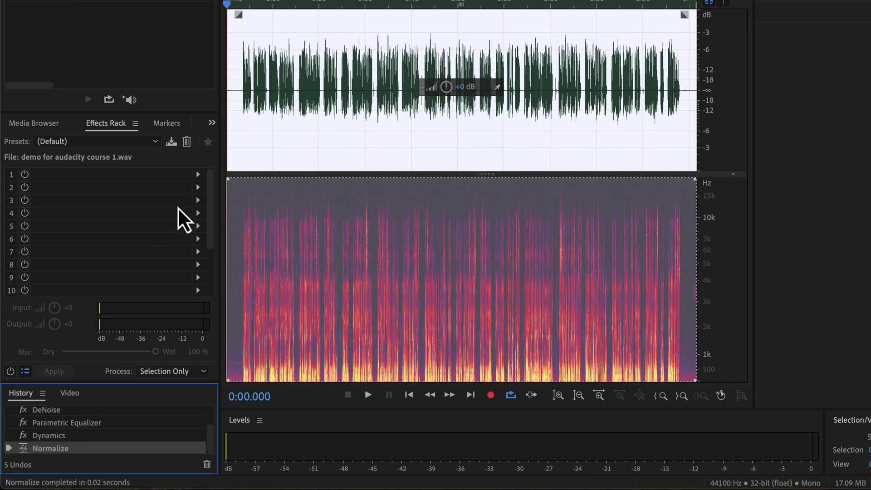
pyautogui.click(234, 87)
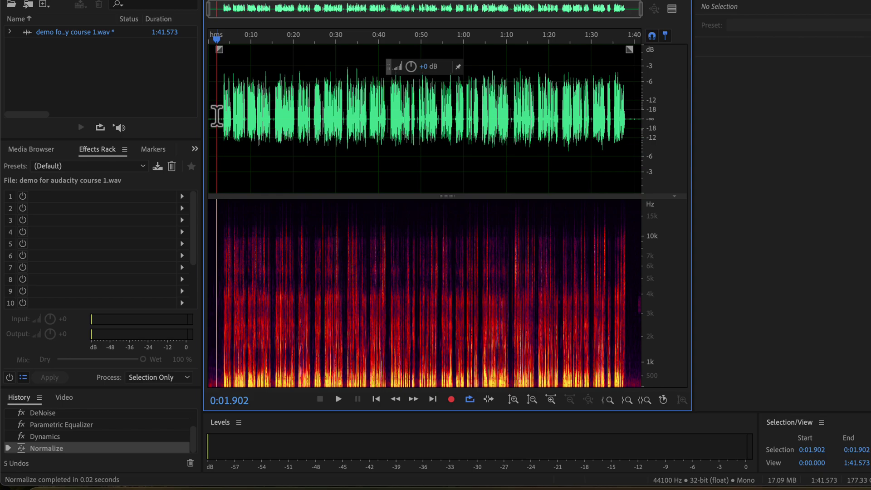
# Step: Play the voice-over and switch History between Open and Normalize to compare original and processed audio
pyautogui.press('space')
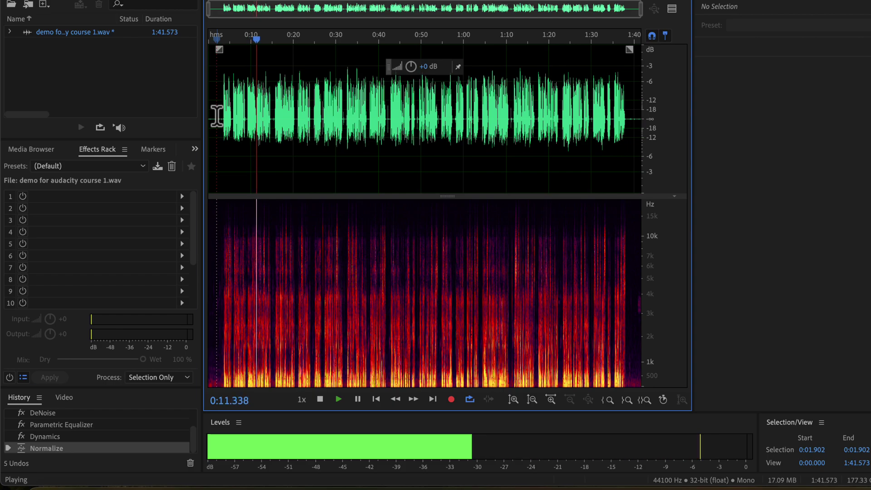
pyautogui.scroll(2, 97, 440)
pyautogui.scroll(1, 97, 440)
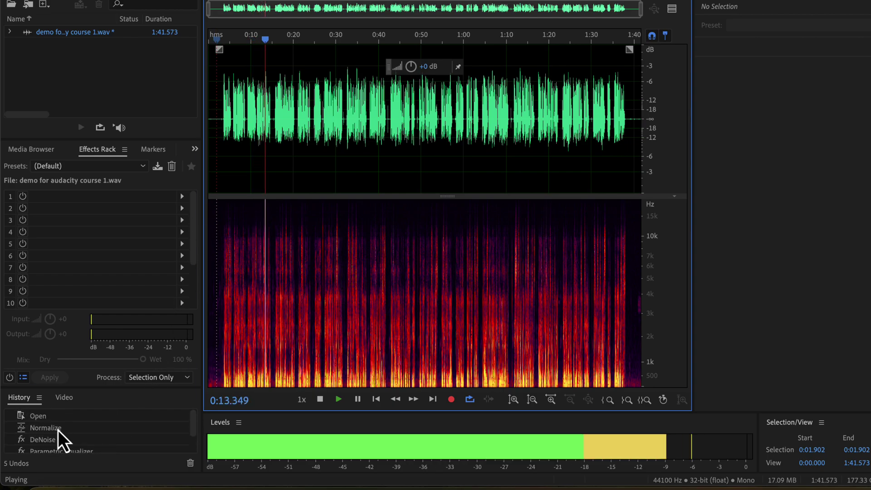
pyautogui.click(45, 416)
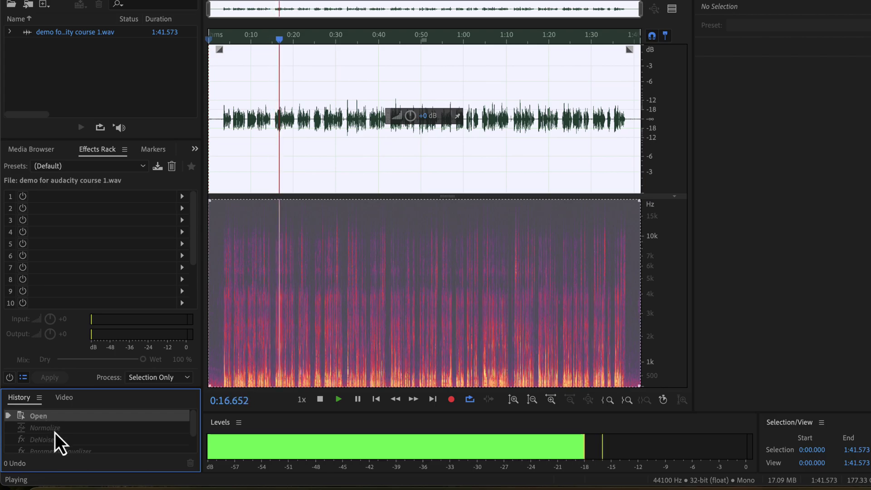
pyautogui.scroll(-2, 55, 432)
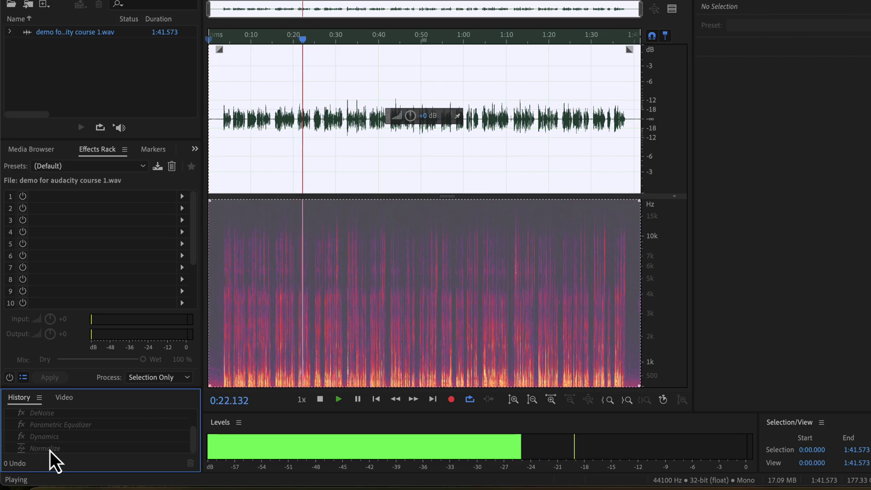
pyautogui.click(50, 451)
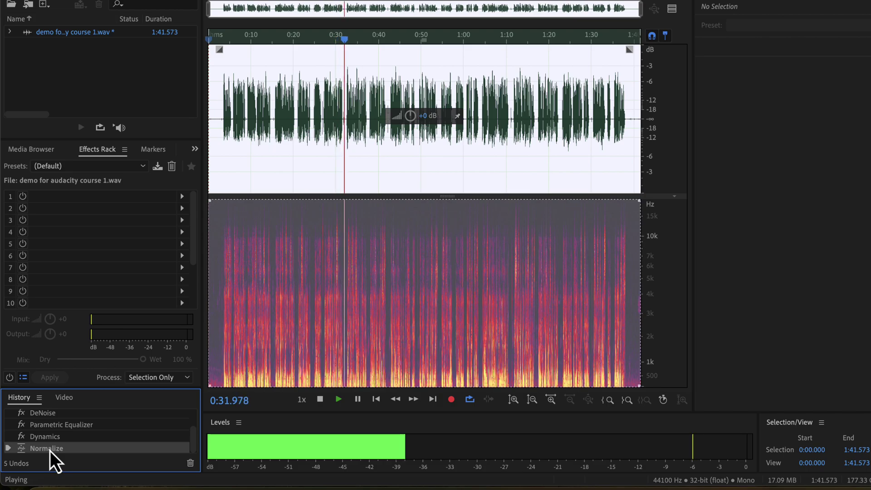
# Step: Repeat the Open/Normalize comparison twice more, stop playback, and switch to the Chrome bundle page
pyautogui.scroll(2, 50, 451)
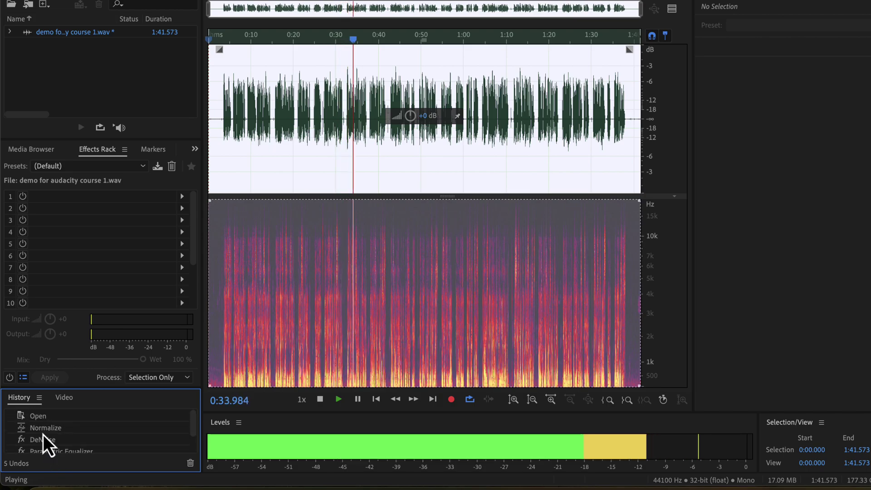
pyautogui.click(37, 419)
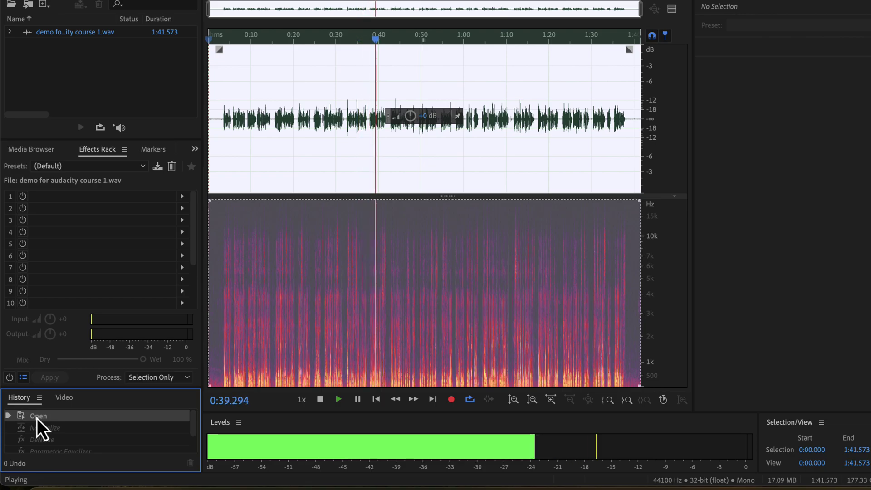
pyautogui.scroll(-2, 37, 419)
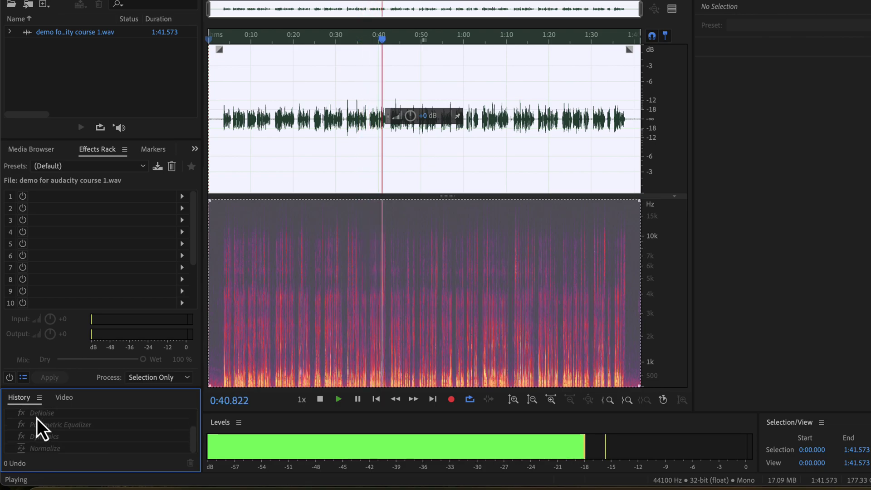
pyautogui.click(36, 452)
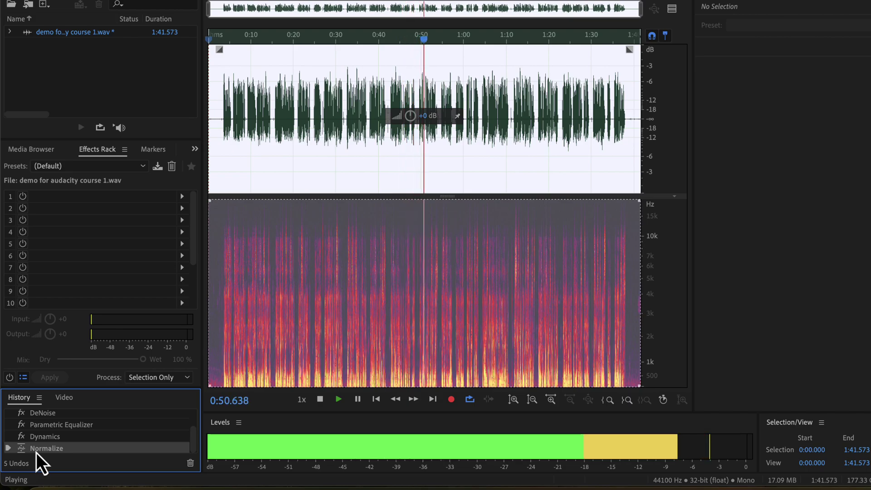
pyautogui.scroll(2, 36, 453)
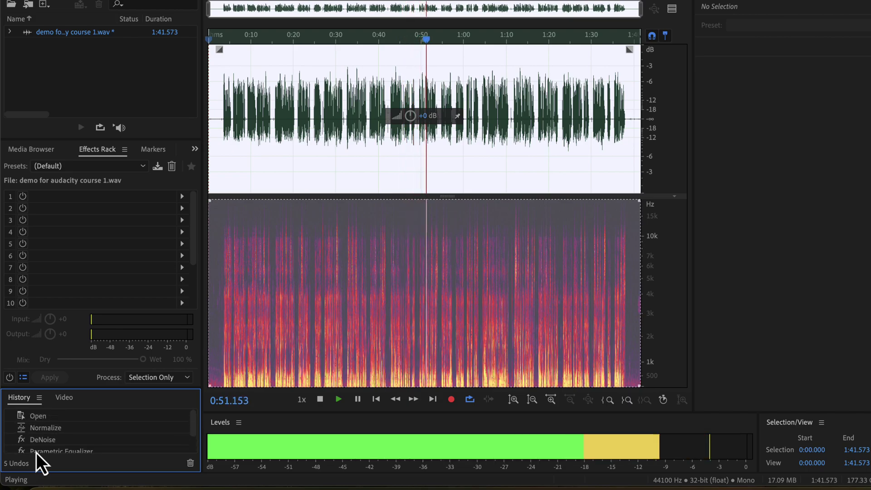
pyautogui.click(28, 420)
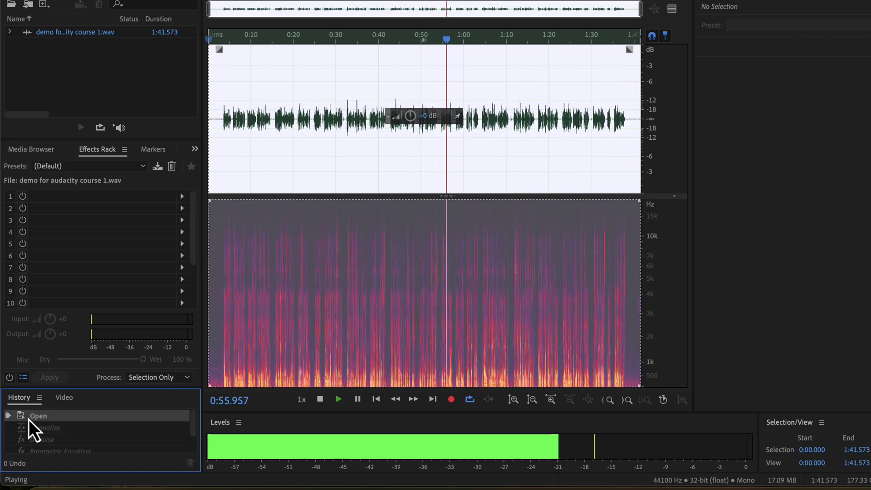
pyautogui.scroll(-1, 29, 420)
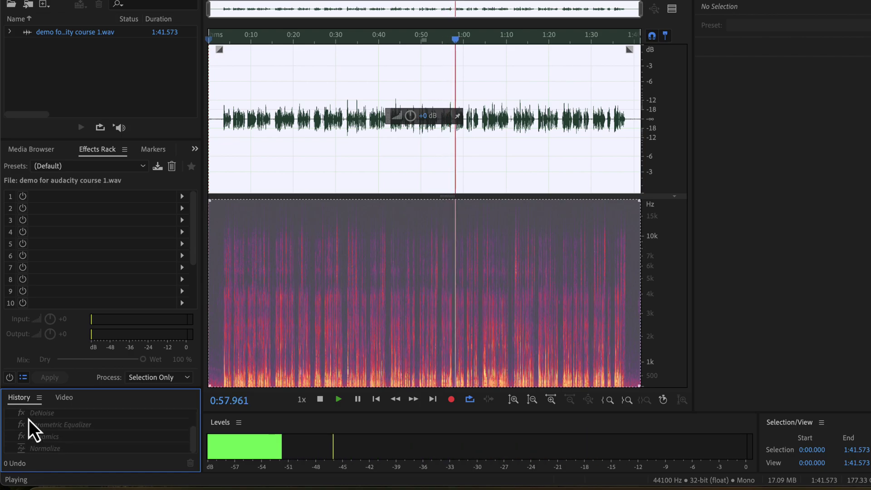
pyautogui.click(39, 450)
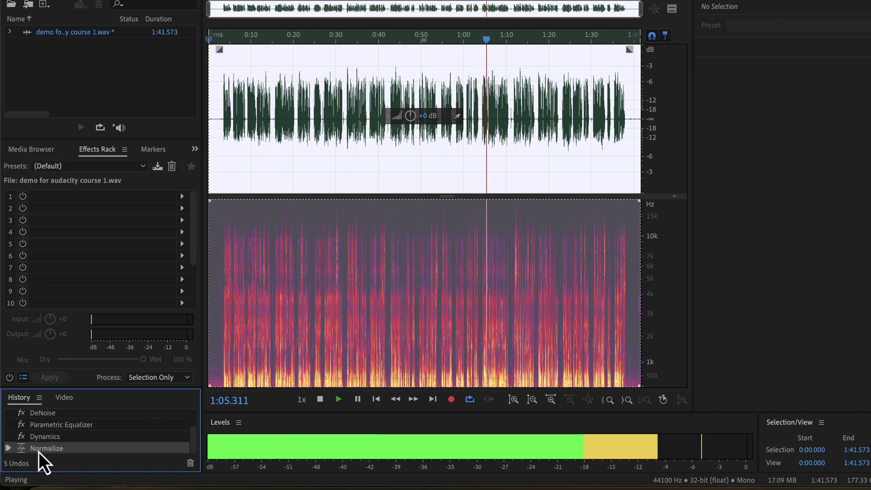
pyautogui.press('space')
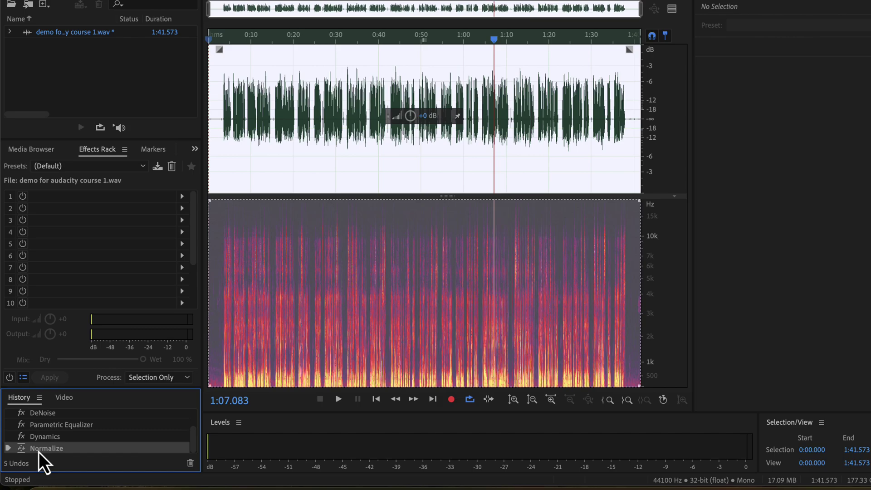
pyautogui.hotkey('ctrl', 'Right')
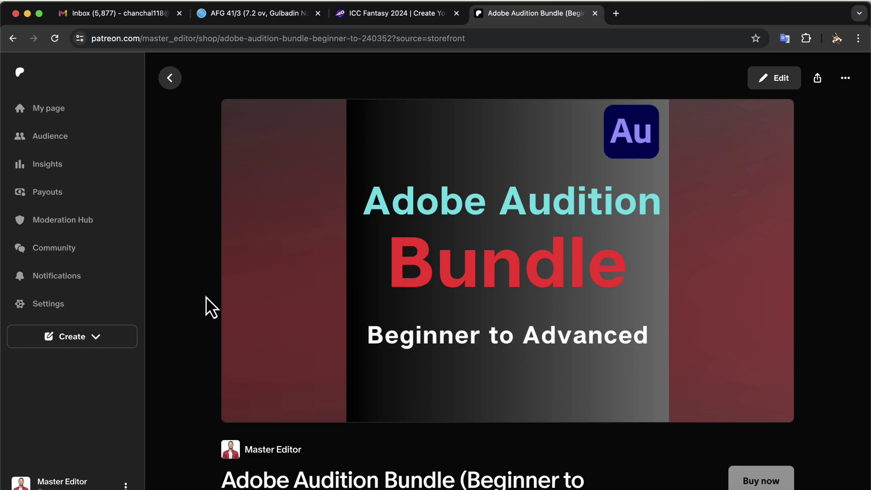
pyautogui.scroll(-7, 206, 296)
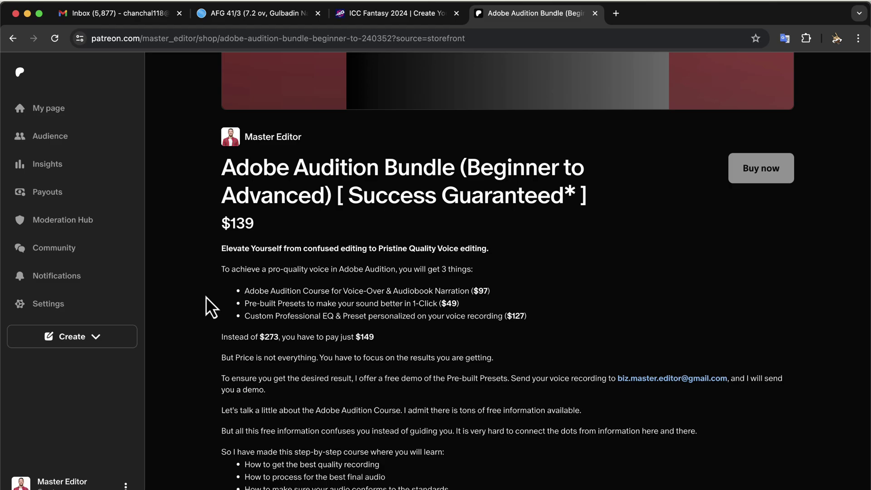
pyautogui.scroll(6, 206, 297)
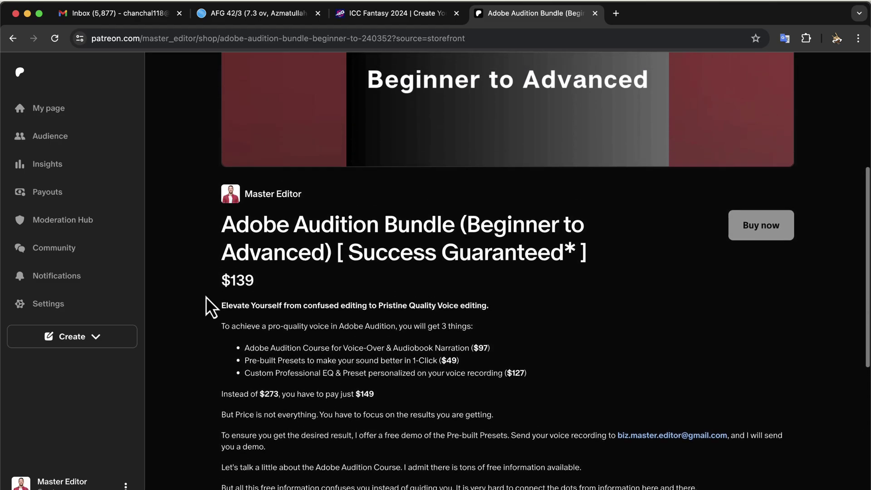